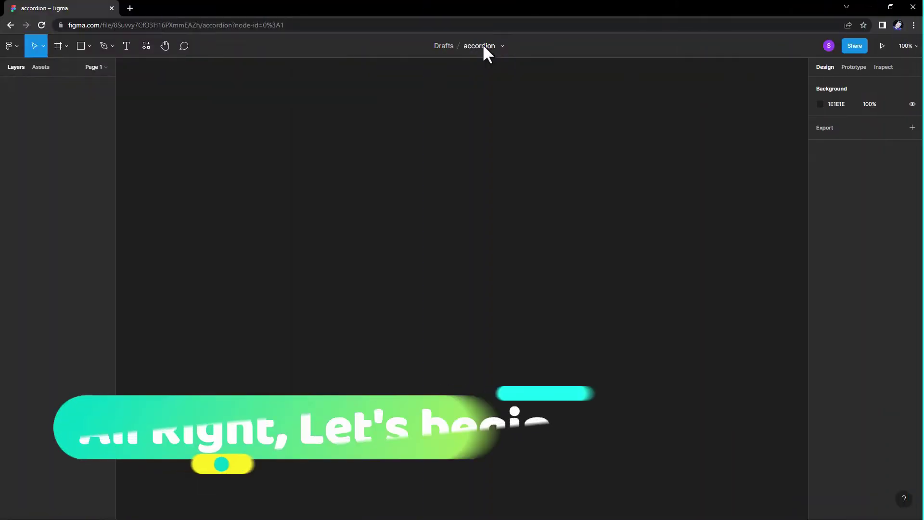
Add a 1440×1024 Desktop preset frame to the canvas
{"action": "left_click", "coordinate": [67, 46]}
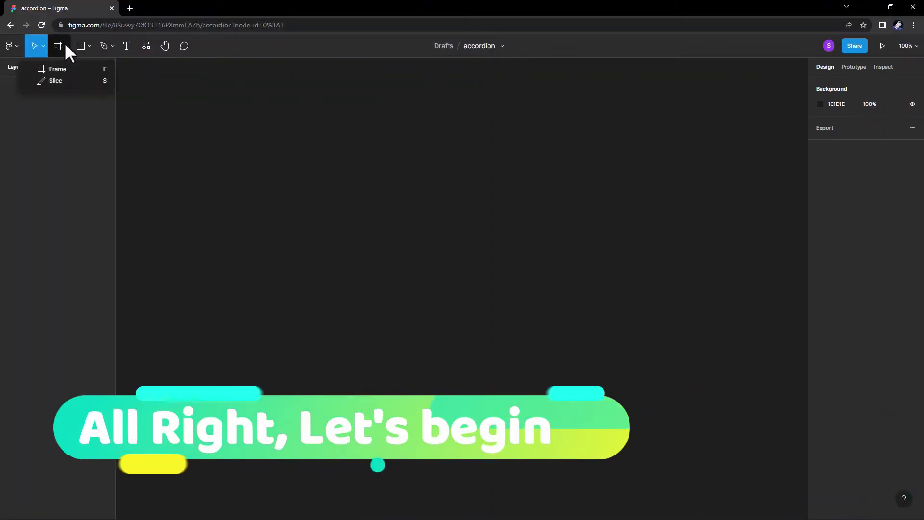
{"action": "key", "text": "Escape"}
{"action": "left_click", "coordinate": [66, 45]}
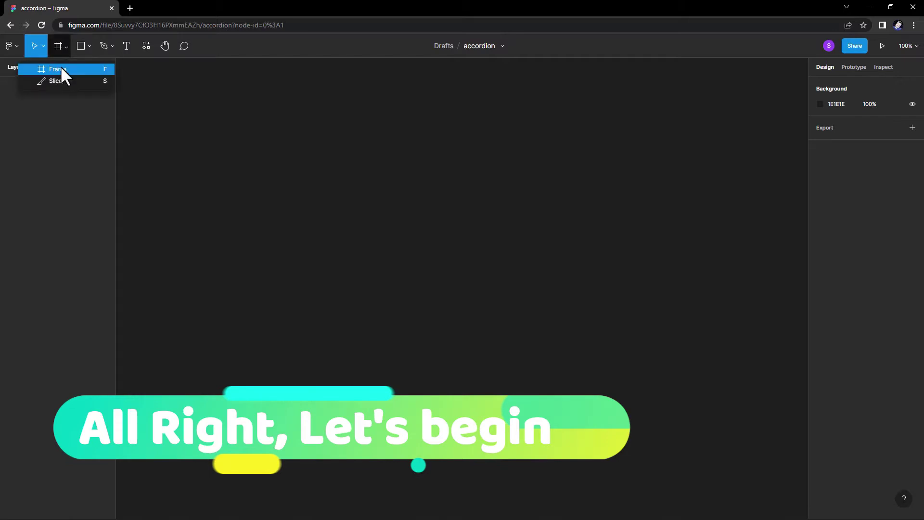
{"action": "left_click", "coordinate": [61, 66]}
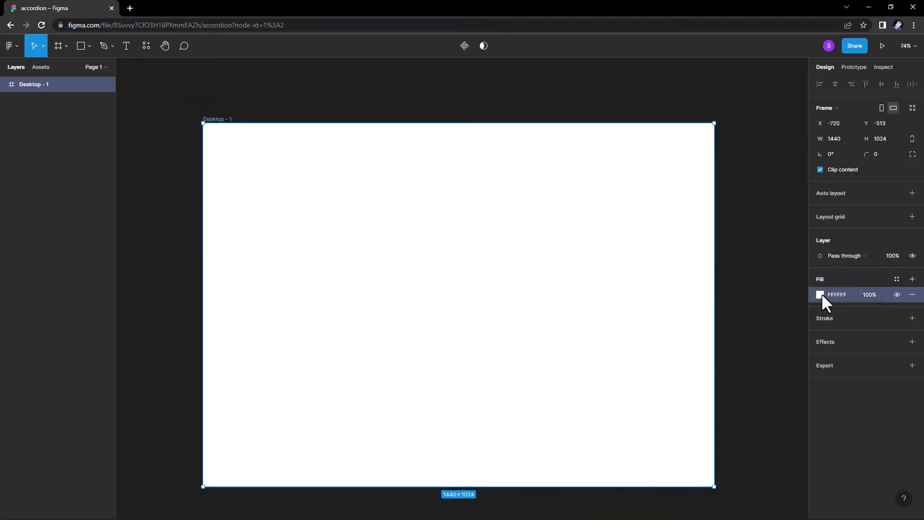
Change the frame's background fill to light grey F4F4F4
{"action": "left_click", "coordinate": [819, 294]}
{"action": "left_click", "coordinate": [692, 284]}
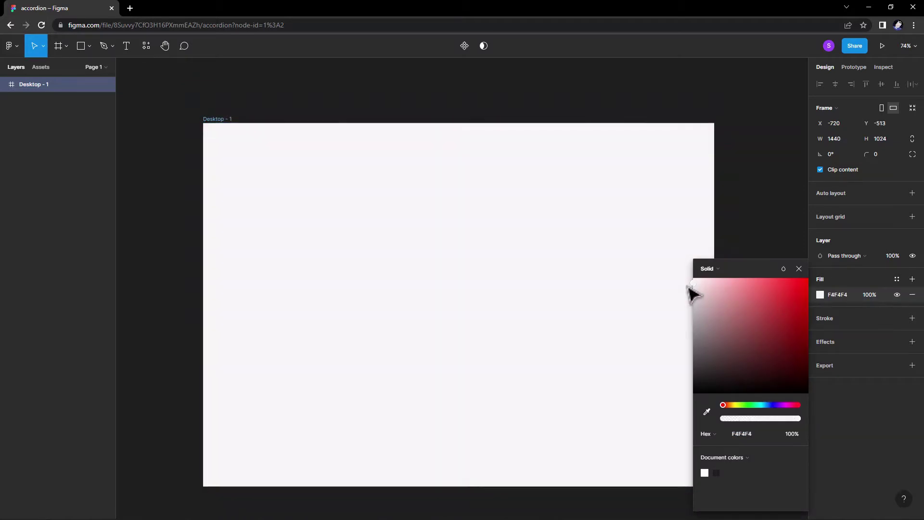
{"action": "left_click", "coordinate": [799, 268]}
{"action": "key", "text": "Escape"}
Draw a rectangle inside the frame and size it to 410×490
{"action": "left_click", "coordinate": [86, 45]}
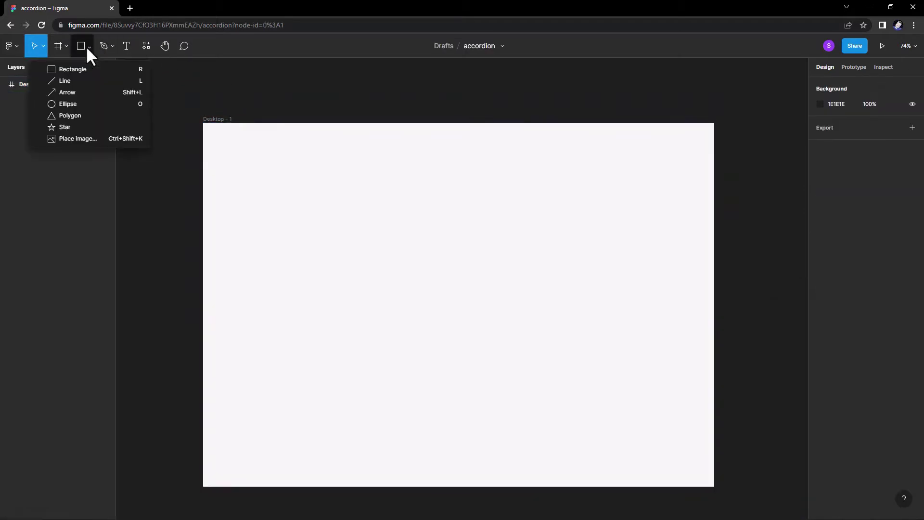
{"action": "left_click", "coordinate": [86, 65]}
{"action": "left_click_drag", "start_coordinate": [324, 250], "coordinate": [491, 416]}
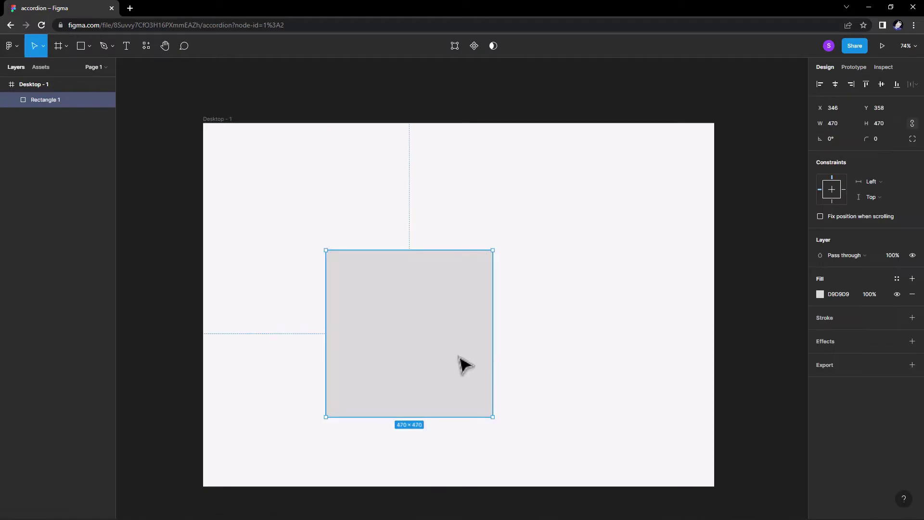
{"action": "left_click_drag", "start_coordinate": [460, 364], "coordinate": [419, 326]}
{"action": "left_click", "coordinate": [835, 124]}
{"action": "type", "text": "41"}
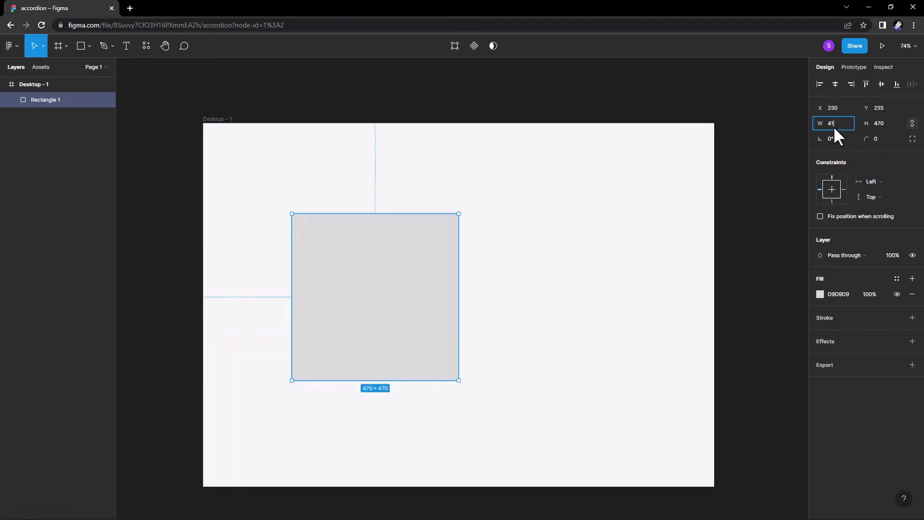
{"action": "type", "text": "0"}
{"action": "key", "text": "Tab"}
{"action": "type", "text": "410"}
{"action": "key", "text": "Return"}
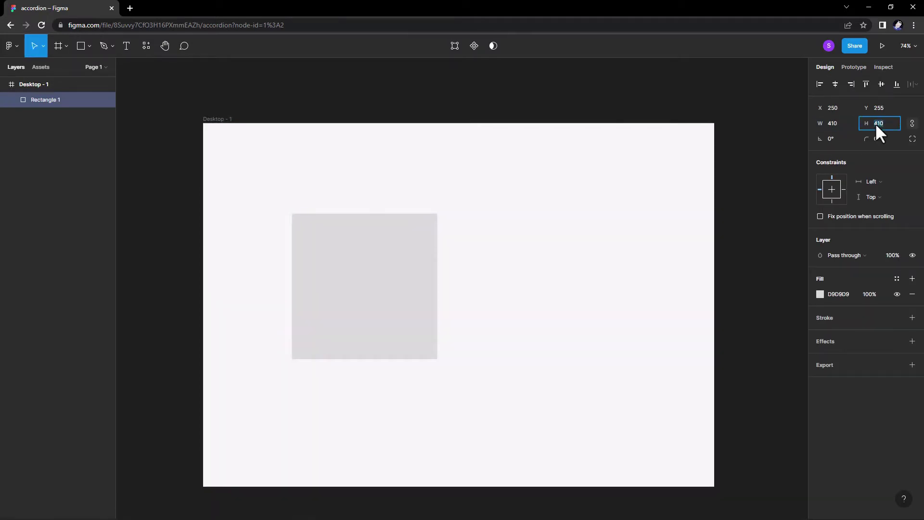
{"action": "type", "text": "490"}
{"action": "key", "text": "Return"}
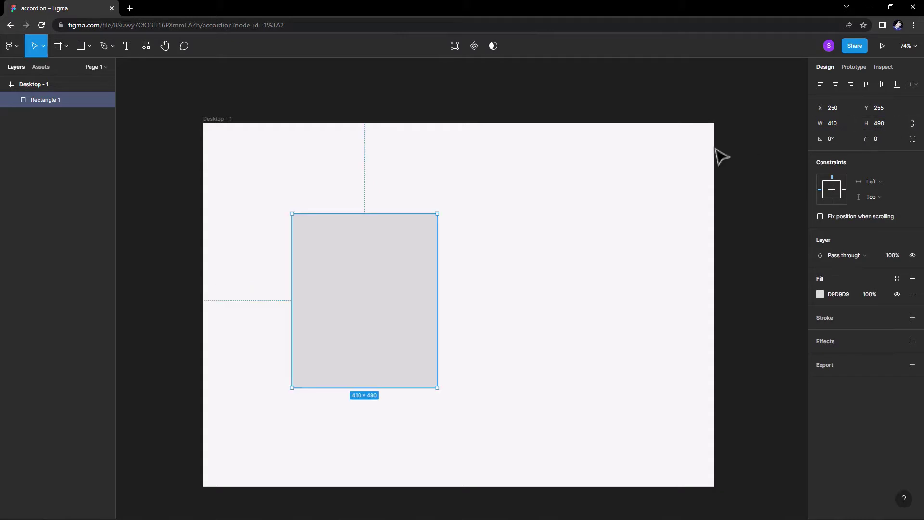
Remove the card's fill, add a 2px light grey stroke and set corner radius 33
{"action": "left_click_drag", "start_coordinate": [353, 259], "coordinate": [343, 263]}
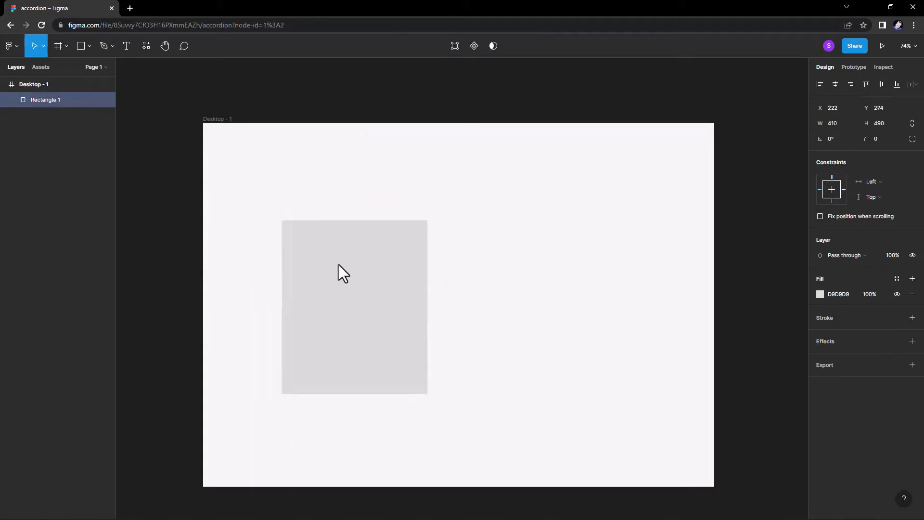
{"action": "left_click", "coordinate": [911, 294]}
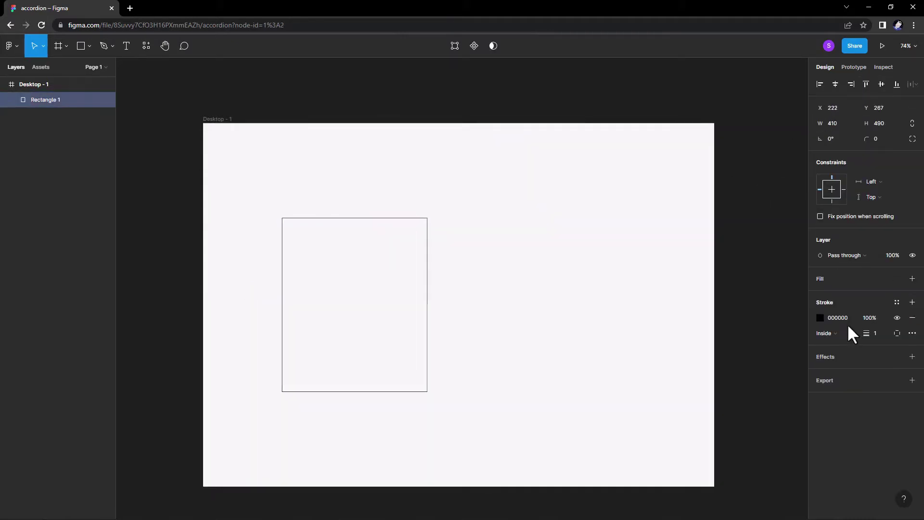
{"action": "type", "text": "2"}
{"action": "left_click", "coordinate": [820, 317]}
{"action": "mouse_move", "coordinate": [804, 326]}
{"action": "left_mouse_down"}
{"action": "mouse_move", "coordinate": [676, 304]}
{"action": "mouse_move", "coordinate": [688, 308]}
{"action": "left_mouse_up"}
{"action": "left_click", "coordinate": [799, 269]}
{"action": "left_click", "coordinate": [880, 138]}
{"action": "type", "text": "33"}
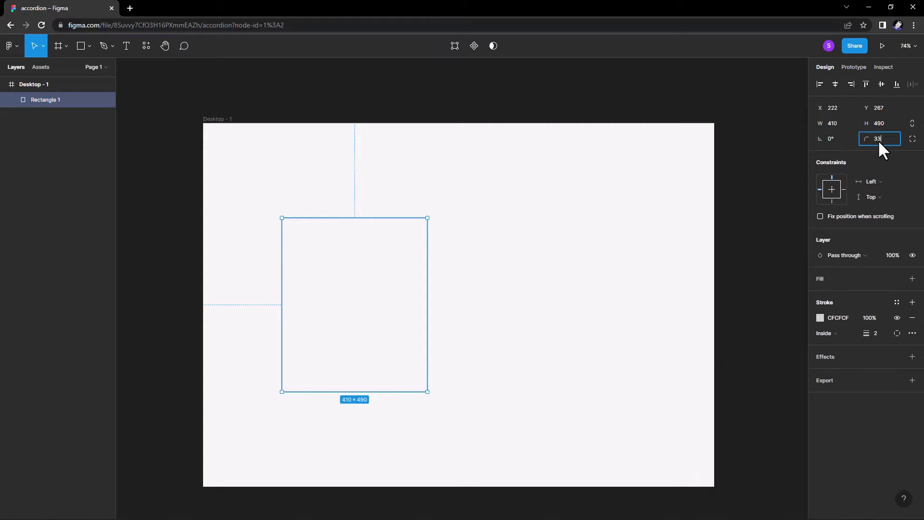
{"action": "left_click", "coordinate": [479, 280]}
{"action": "left_click_drag", "start_coordinate": [428, 296], "coordinate": [410, 269]}
{"action": "left_click", "coordinate": [453, 303]}
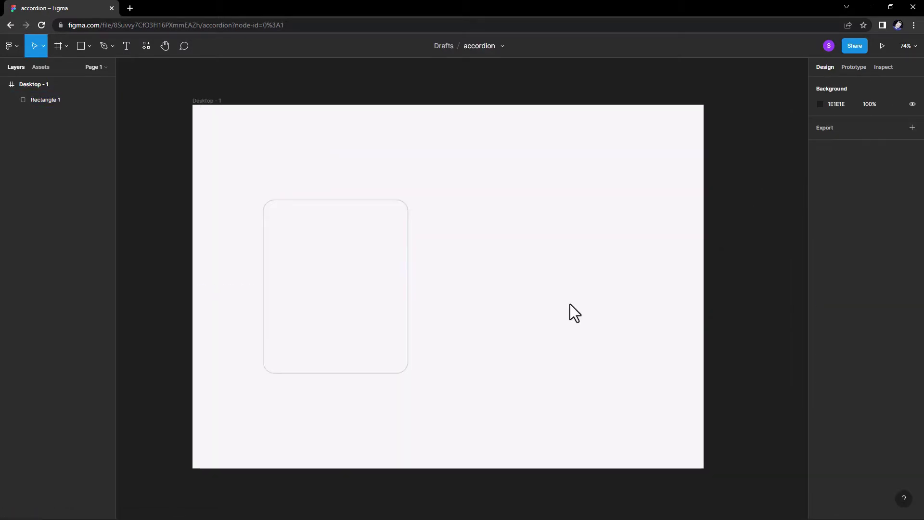
Set the card's stroke colour to D3D3D3 and nudge the card into place
{"action": "left_click", "coordinate": [407, 279]}
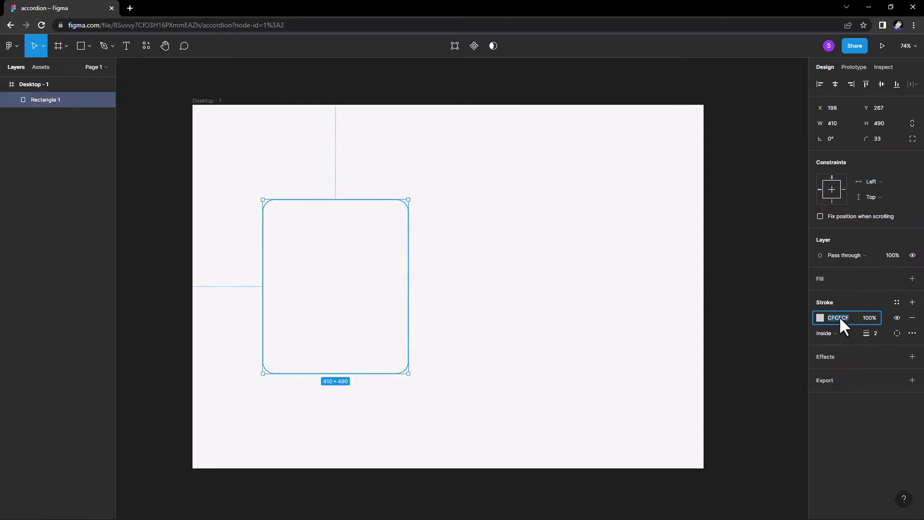
{"action": "left_click", "coordinate": [840, 318]}
{"action": "type", "text": "E0E0E0"}
{"action": "left_click", "coordinate": [819, 318]}
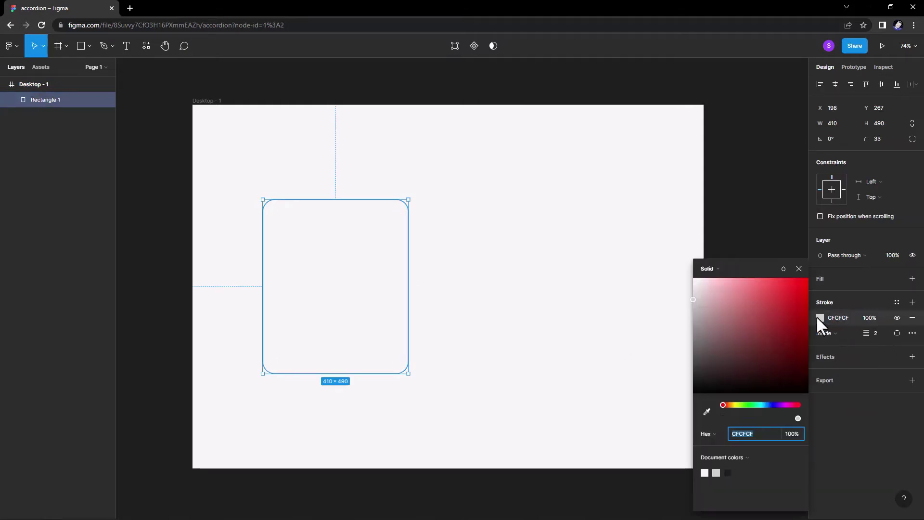
{"action": "left_click_drag", "start_coordinate": [689, 302], "coordinate": [688, 307]}
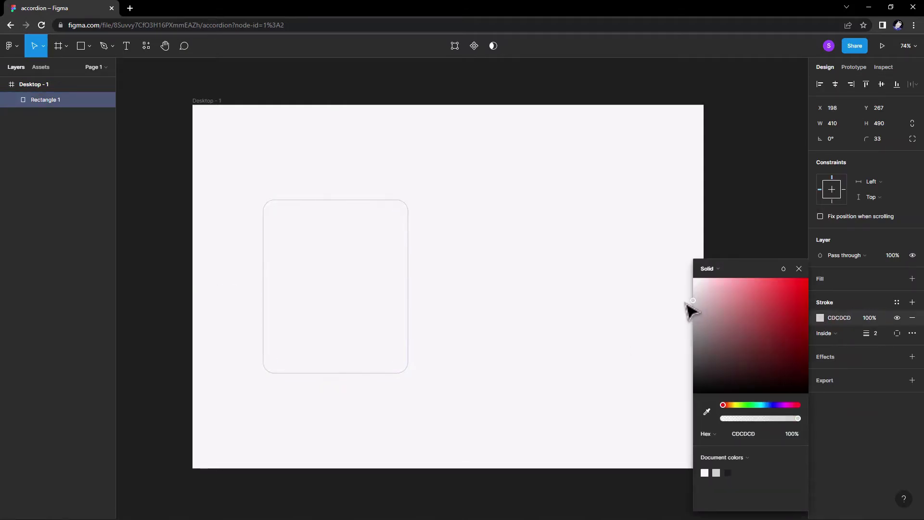
{"action": "left_click", "coordinate": [799, 269]}
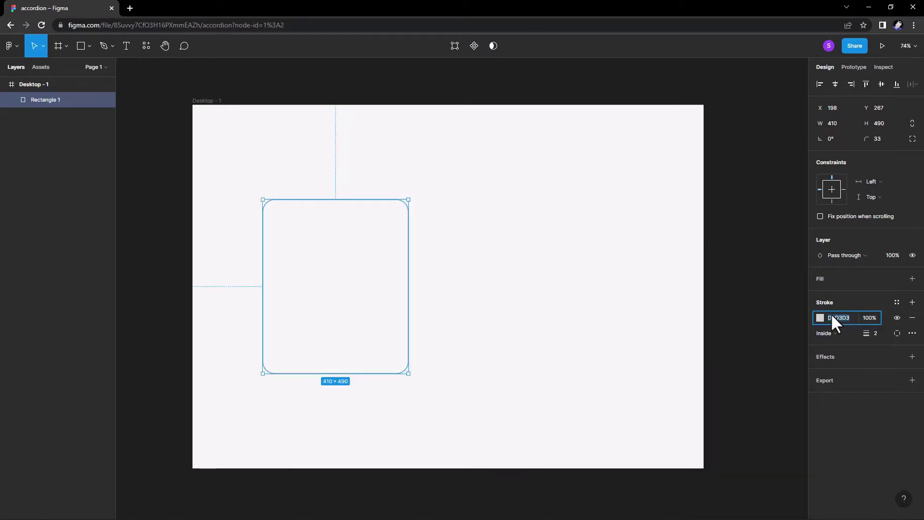
{"action": "left_click", "coordinate": [212, 163]}
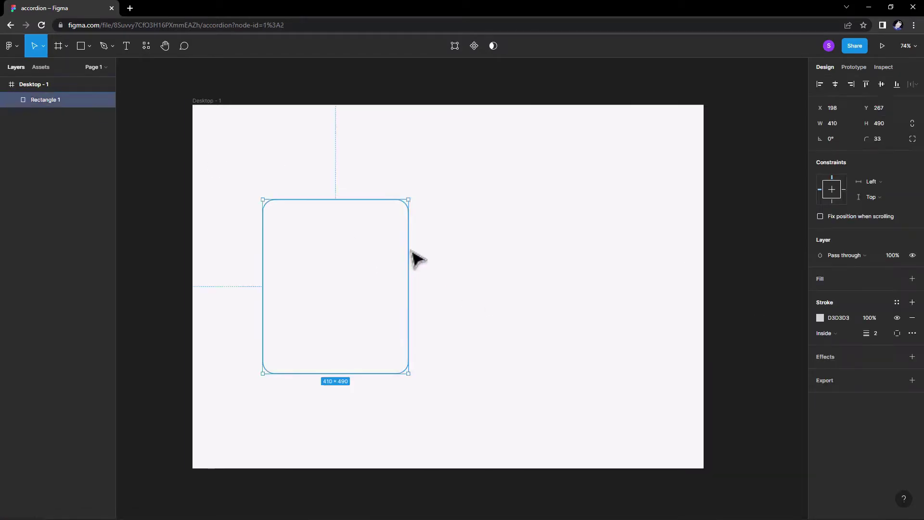
{"action": "left_click_drag", "start_coordinate": [412, 258], "coordinate": [413, 271]}
Lock the card and draw a 410×119 header strip across its top edge
{"action": "left_click", "coordinate": [418, 273]}
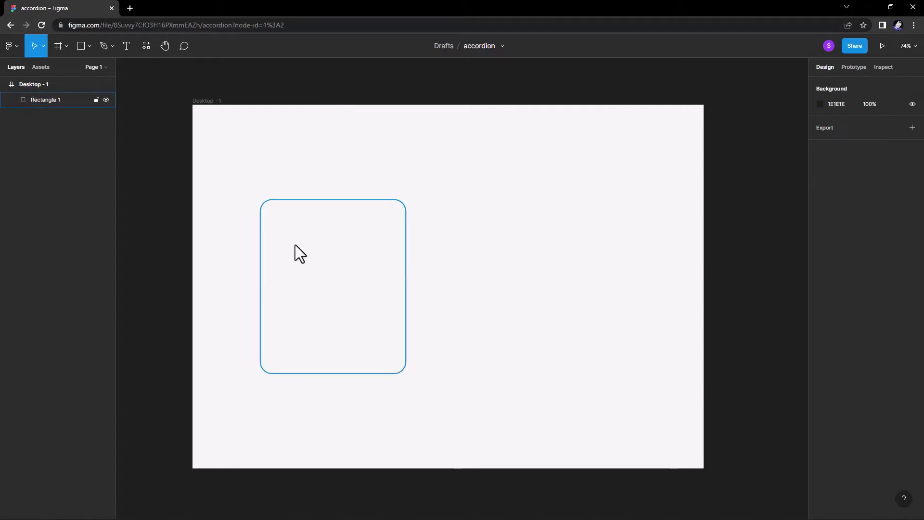
{"action": "left_click", "coordinate": [97, 100]}
{"action": "left_click", "coordinate": [90, 46]}
{"action": "left_click", "coordinate": [77, 69]}
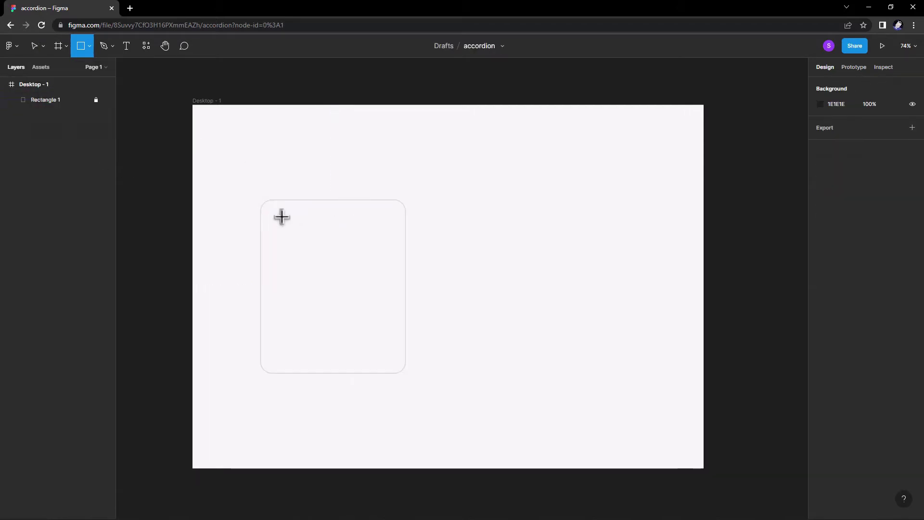
{"action": "mouse_move", "coordinate": [259, 202]}
{"action": "left_mouse_down"}
{"action": "mouse_move", "coordinate": [390, 236]}
{"action": "mouse_move", "coordinate": [398, 341]}
{"action": "left_mouse_up"}
{"action": "mouse_move", "coordinate": [402, 289]}
{"action": "left_mouse_down"}
{"action": "mouse_move", "coordinate": [388, 222]}
{"action": "mouse_move", "coordinate": [399, 220]}
{"action": "left_mouse_up"}
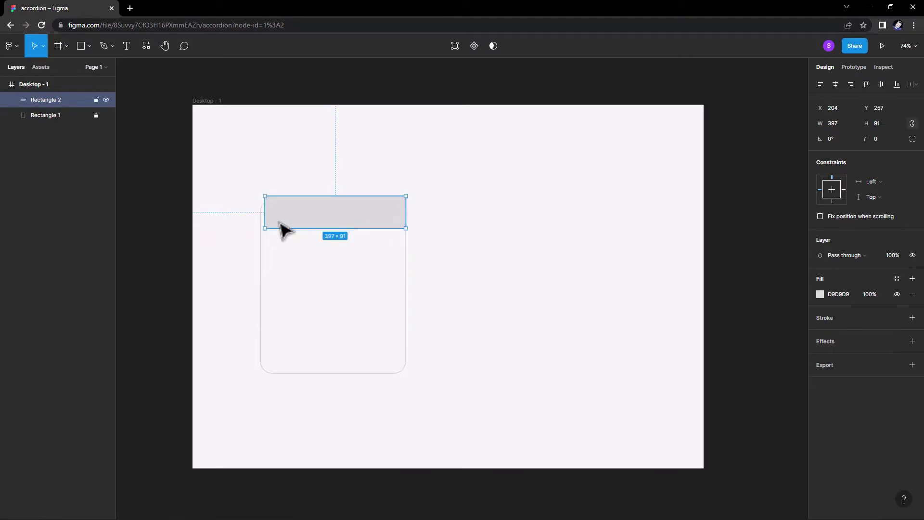
{"action": "left_click_drag", "start_coordinate": [262, 228], "coordinate": [260, 234]}
{"action": "key", "text": "shift+Down"}
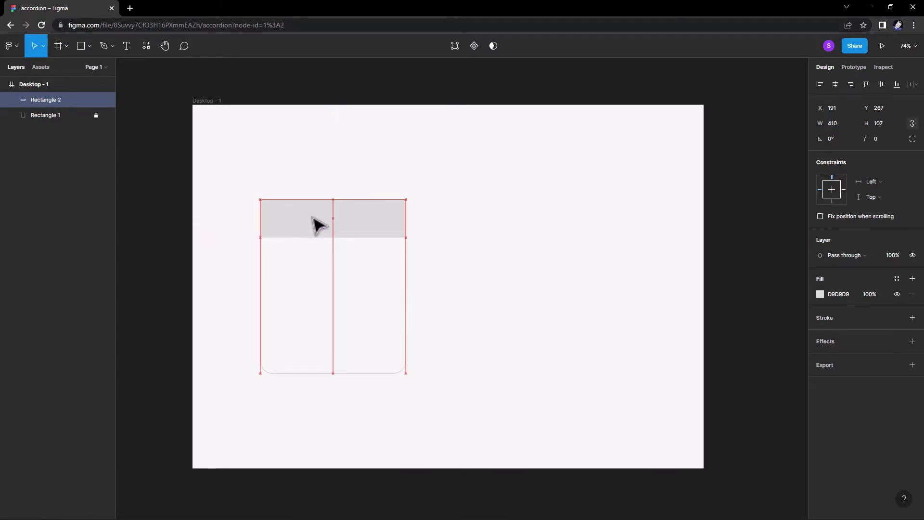
{"action": "left_click_drag", "start_coordinate": [336, 238], "coordinate": [348, 269]}
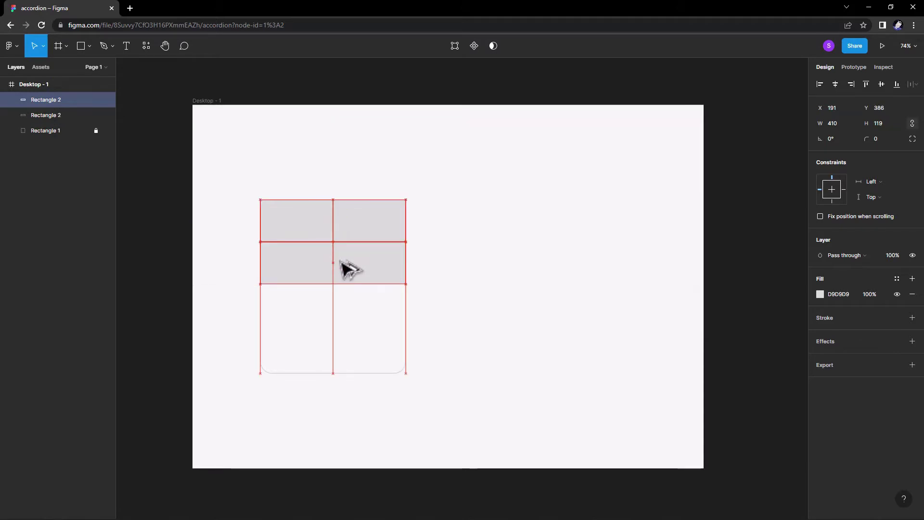
Undo the accidental duplicate strips, leaving the single header strip selected
{"action": "left_click_drag", "start_coordinate": [350, 282], "coordinate": [346, 351]}
{"action": "left_click", "coordinate": [390, 384]}
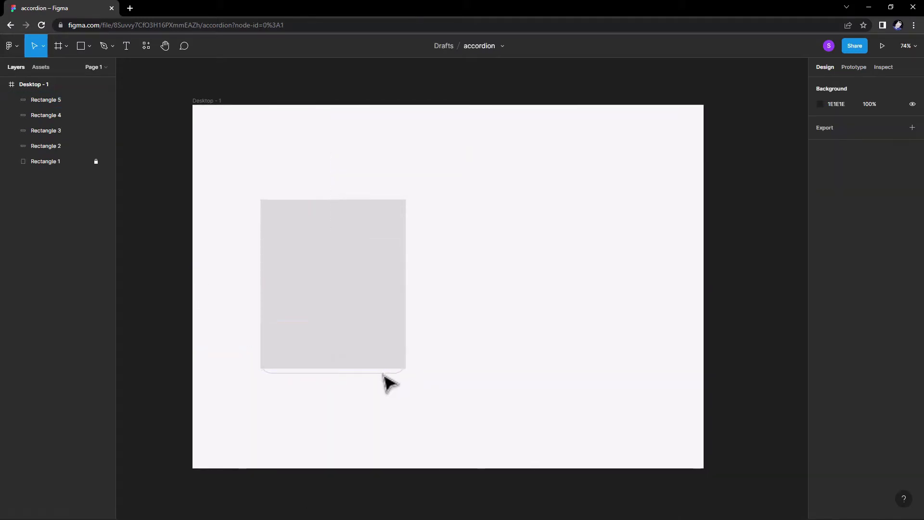
{"action": "left_click", "coordinate": [95, 162]}
{"action": "left_click", "coordinate": [72, 161]}
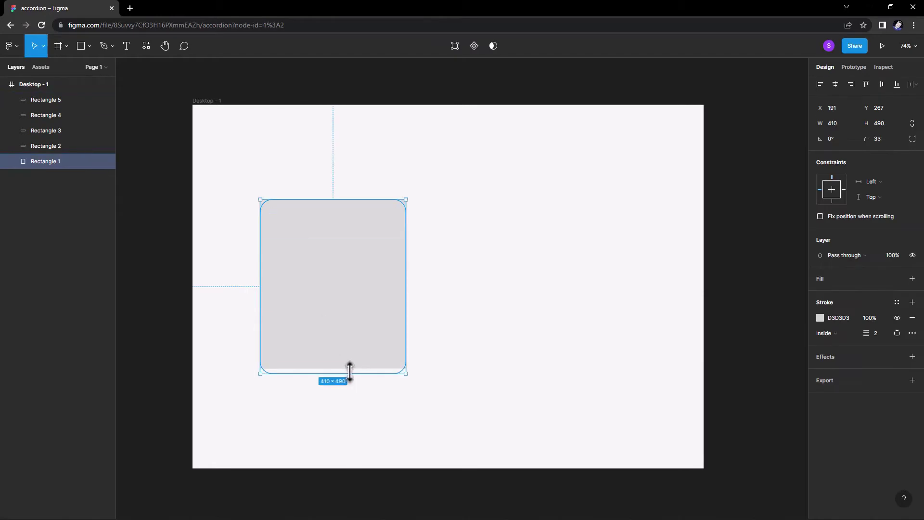
{"action": "key", "text": "ctrl+z"}
{"action": "key", "text": "ctrl+z"}
{"action": "key", "text": "ctrl+z"}
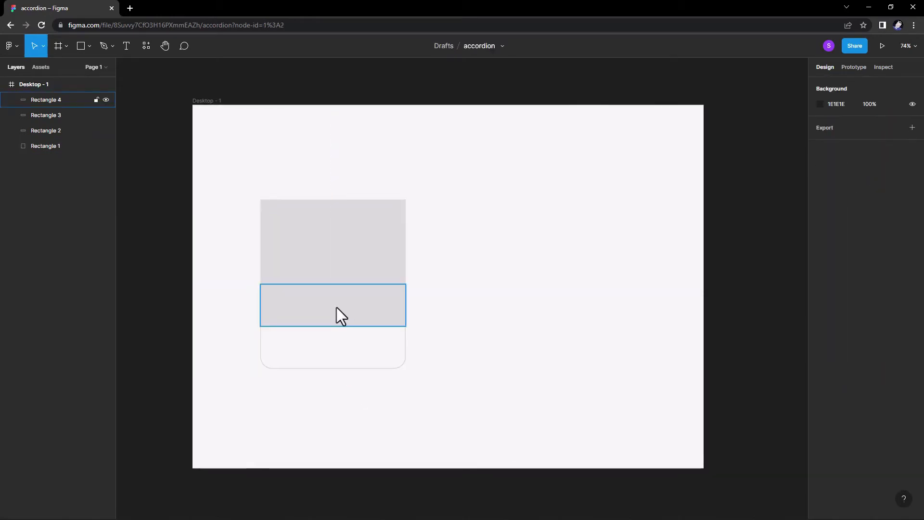
{"action": "key", "text": "ctrl+z"}
{"action": "key", "text": "ctrl+z"}
{"action": "left_click", "coordinate": [402, 233]}
Remove the header strip's fill, give it a stroke and a 32 corner radius
{"action": "left_click", "coordinate": [912, 317]}
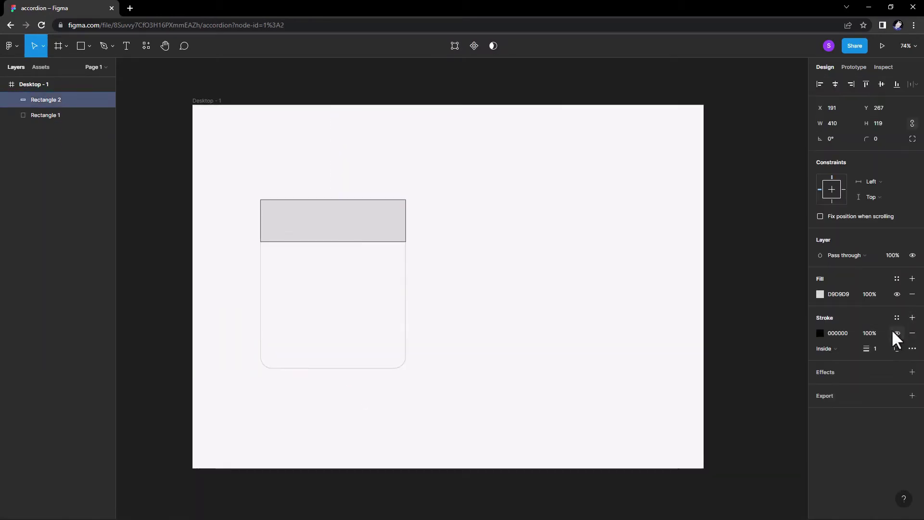
{"action": "left_click", "coordinate": [911, 293]}
{"action": "left_click", "coordinate": [872, 333]}
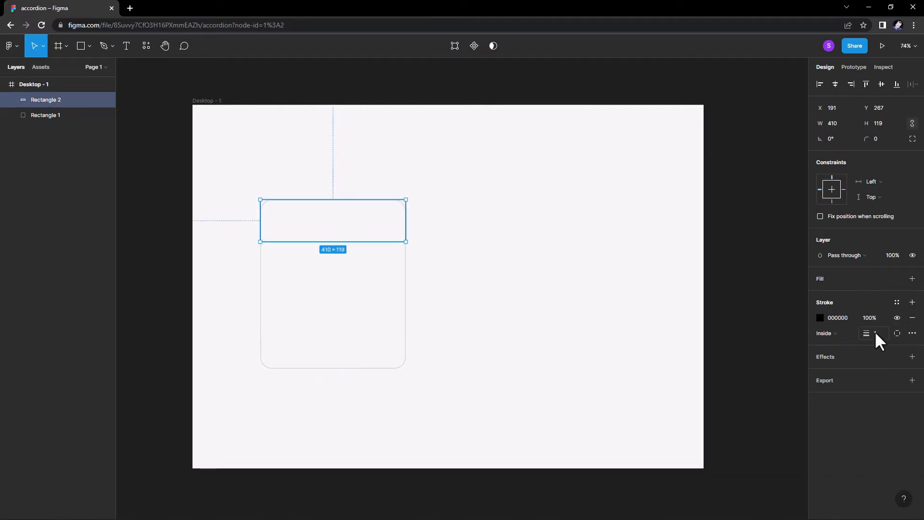
{"action": "left_click", "coordinate": [881, 141]}
{"action": "type", "text": "2"}
{"action": "key", "text": "Return"}
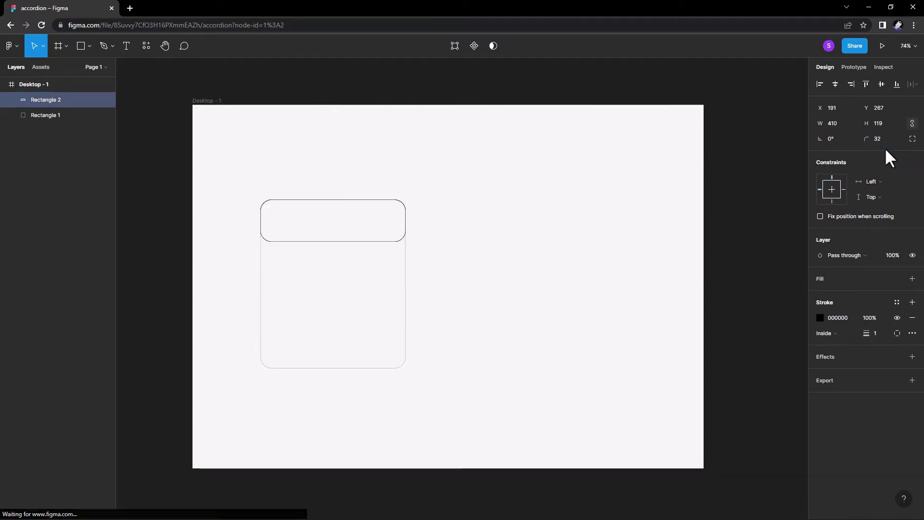
Limit the header's stroke to the bottom edge and set its bottom corner radii to 0
{"action": "left_click", "coordinate": [898, 332]}
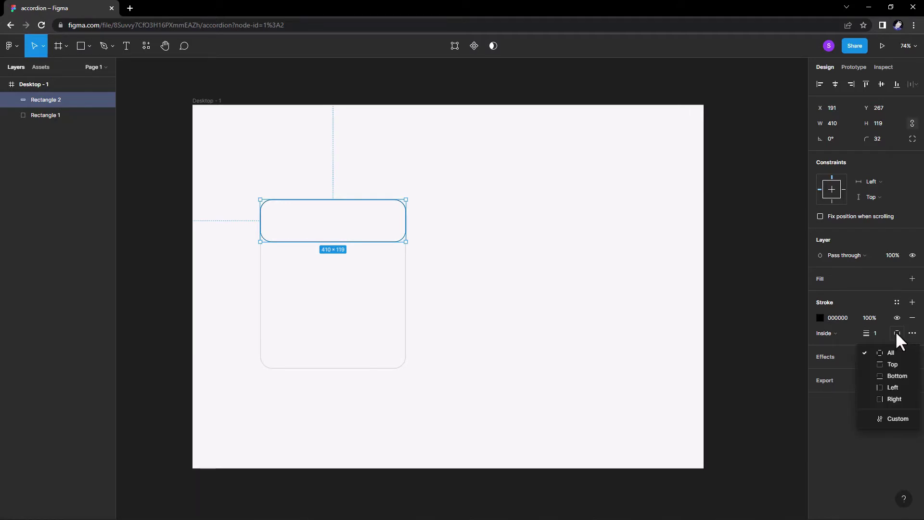
{"action": "left_click", "coordinate": [896, 375]}
{"action": "left_click", "coordinate": [775, 342]}
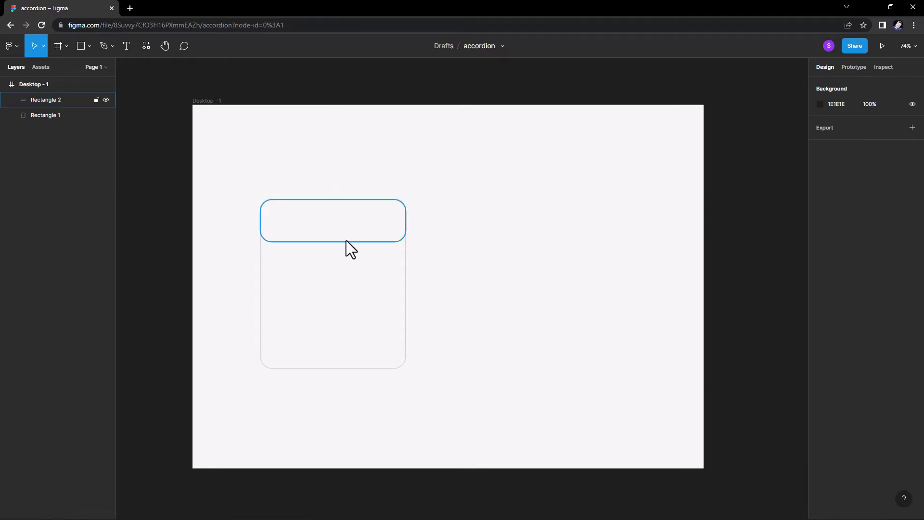
{"action": "left_click", "coordinate": [346, 240]}
{"action": "left_click", "coordinate": [862, 154]}
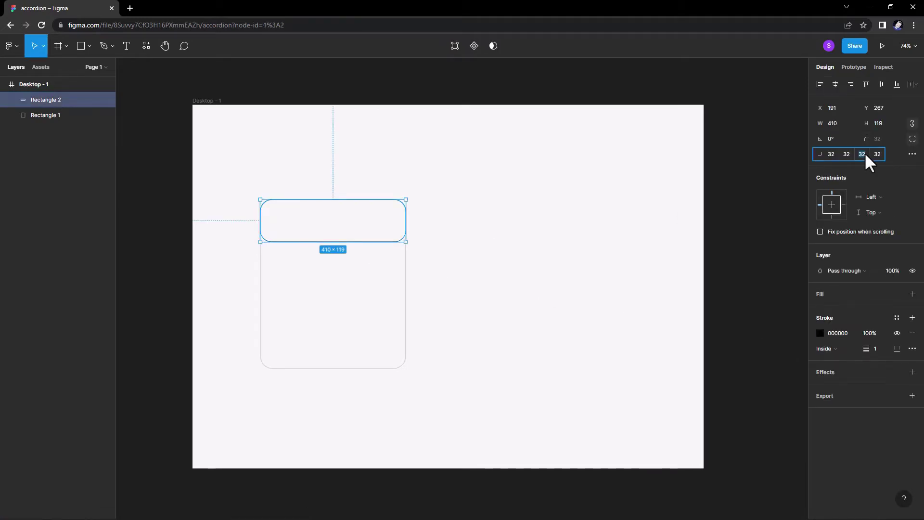
{"action": "type", "text": "0"}
{"action": "key", "text": "Tab"}
{"action": "type", "text": "0"}
{"action": "key", "text": "Return"}
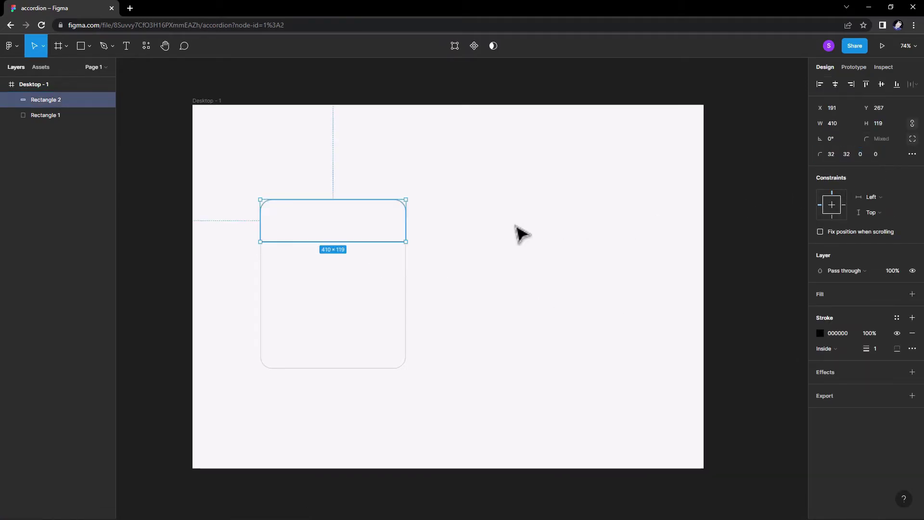
{"action": "key", "text": "Escape"}
Make the header's bottom stroke 2px light grey D3D3D3
{"action": "left_click", "coordinate": [402, 242]}
{"action": "left_click", "coordinate": [432, 251]}
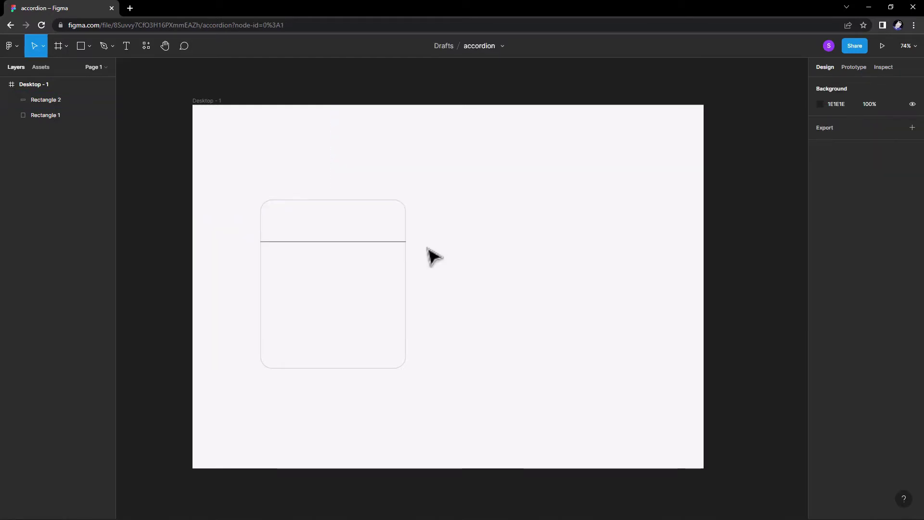
{"action": "left_click", "coordinate": [402, 242]}
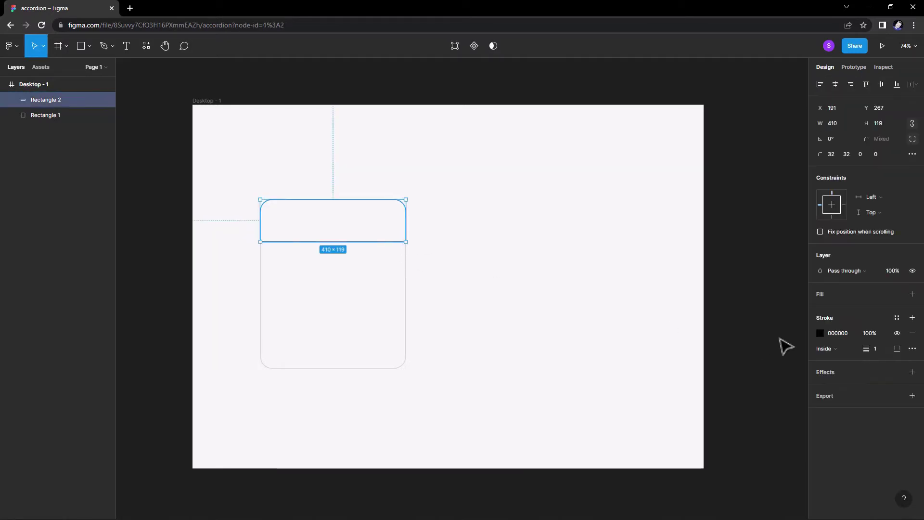
{"action": "key", "text": "Escape"}
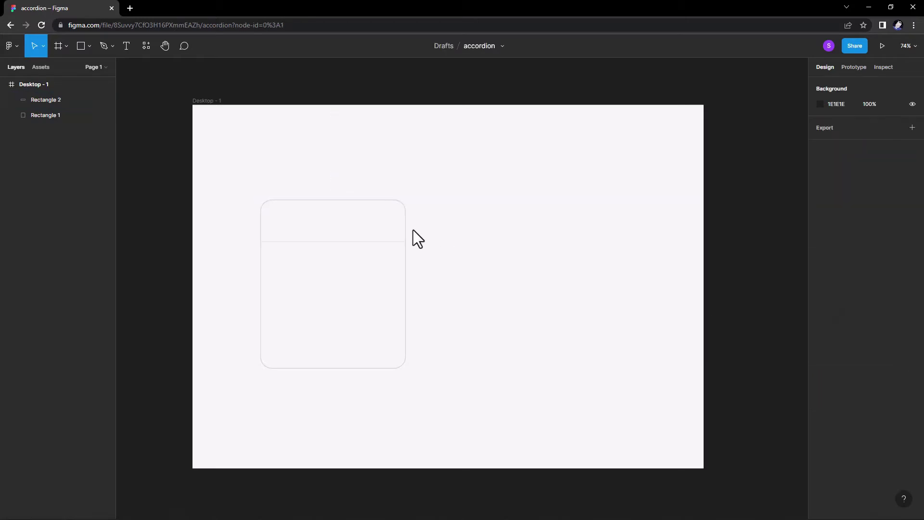
{"action": "scroll", "coordinate": [309, 256], "scroll_direction": "left", "scroll_amount": 5}
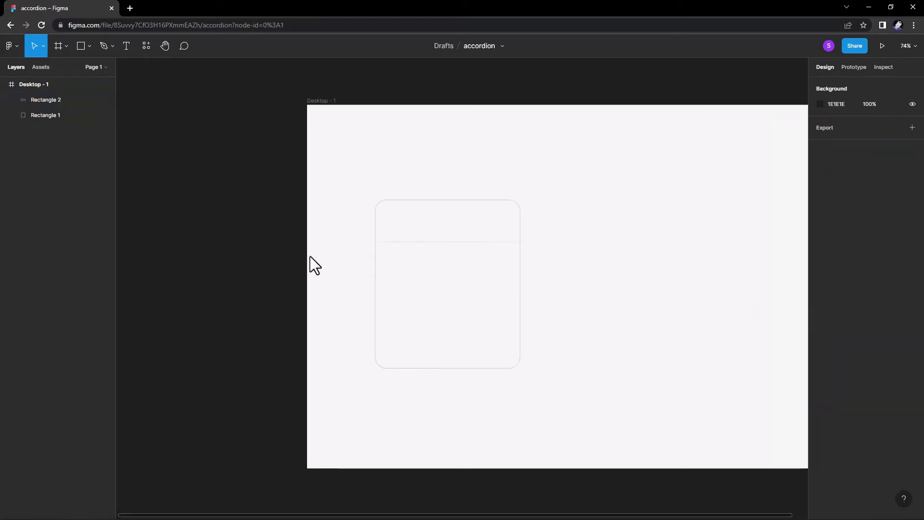
{"action": "scroll", "coordinate": [444, 277], "scroll_direction": "up", "scroll_amount": 1}
{"action": "scroll", "coordinate": [448, 284], "scroll_direction": "up", "scroll_amount": 4}
{"action": "scroll", "coordinate": [527, 293], "scroll_direction": "down", "scroll_amount": 2}
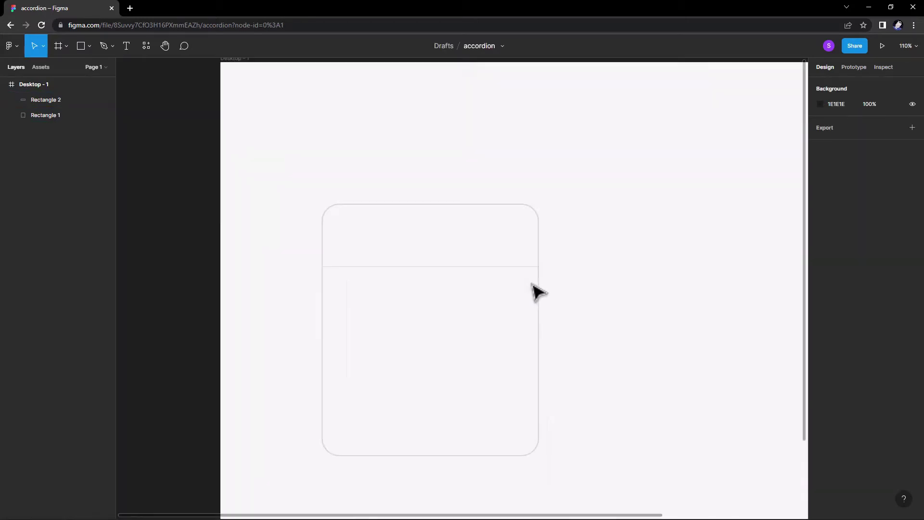
{"action": "scroll", "coordinate": [517, 279], "scroll_direction": "down", "scroll_amount": 1}
{"action": "left_click", "coordinate": [510, 265]}
{"action": "left_click", "coordinate": [880, 368]}
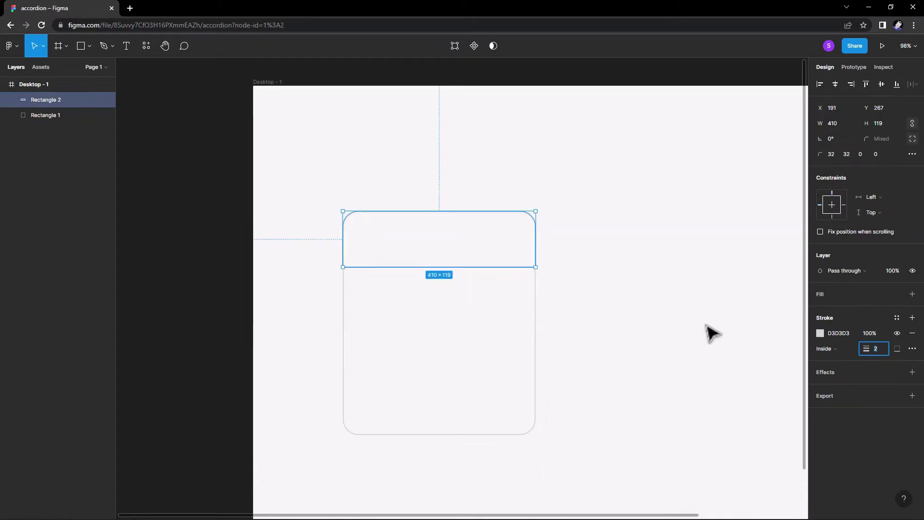
{"action": "left_click", "coordinate": [568, 300]}
Lock the outer card rectangle, Rectangle 1, in place
{"action": "mouse_move", "coordinate": [558, 275]}
{"action": "left_mouse_down"}
{"action": "mouse_move", "coordinate": [435, 229]}
{"action": "mouse_move", "coordinate": [575, 245]}
{"action": "left_mouse_up"}
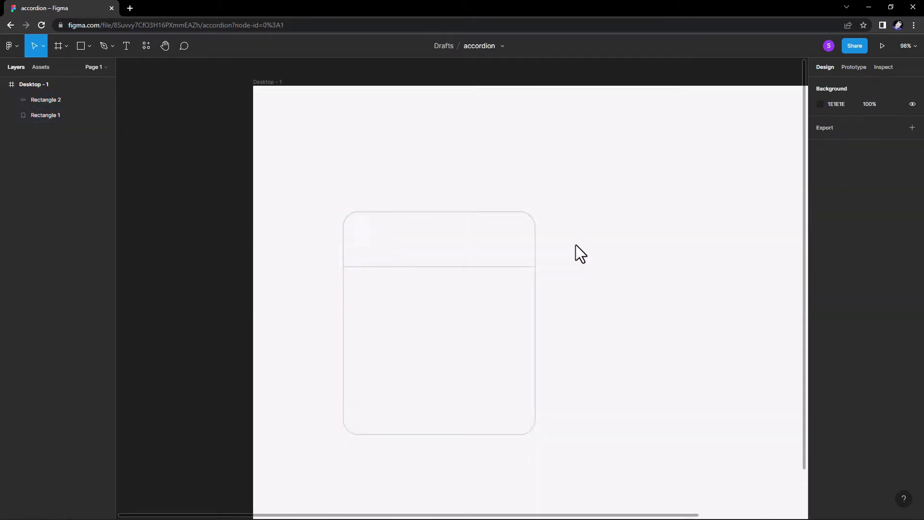
{"action": "left_click", "coordinate": [536, 295]}
{"action": "left_click", "coordinate": [96, 115]}
Create a 'Company' text label inside the card's header
{"action": "left_click", "coordinate": [169, 146]}
{"action": "scroll", "coordinate": [170, 146], "scroll_direction": "down", "scroll_amount": 2}
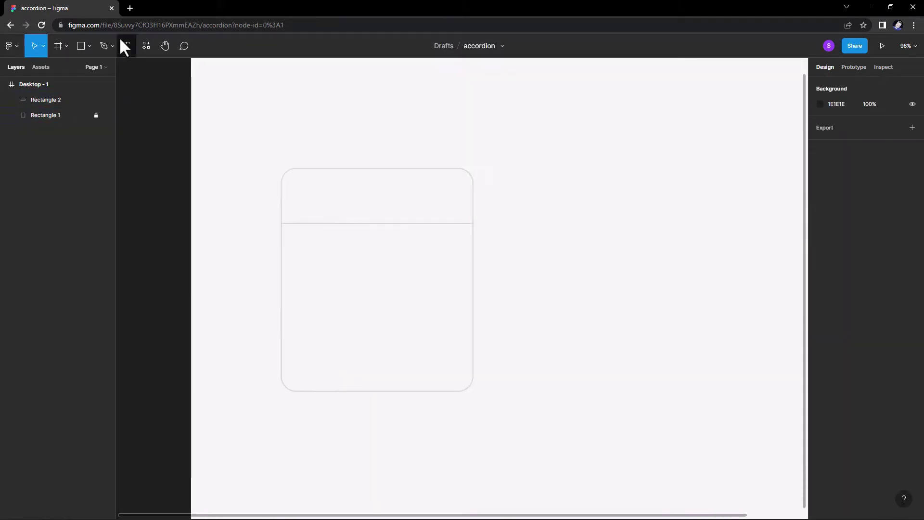
{"action": "left_click", "coordinate": [126, 46]}
{"action": "left_click_drag", "start_coordinate": [318, 189], "coordinate": [357, 203]}
{"action": "type", "text": "Com"}
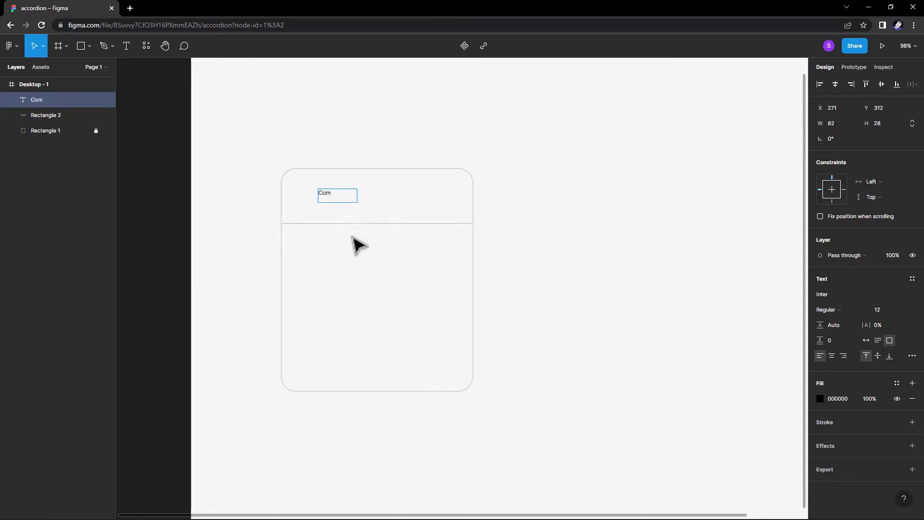
{"action": "type", "text": "pany"}
{"action": "key", "text": "Escape"}
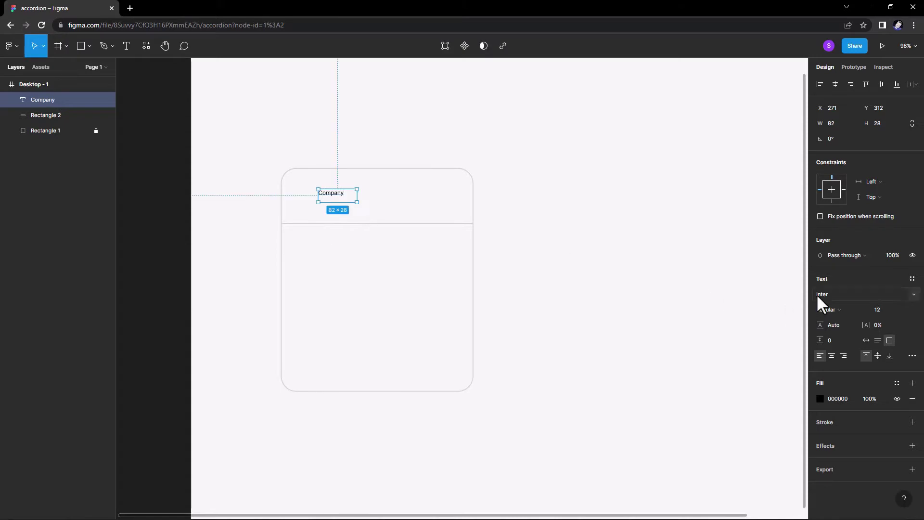
Style the label Satoshi 24 with auto width and move it near the header's left edge
{"action": "key", "text": "Return"}
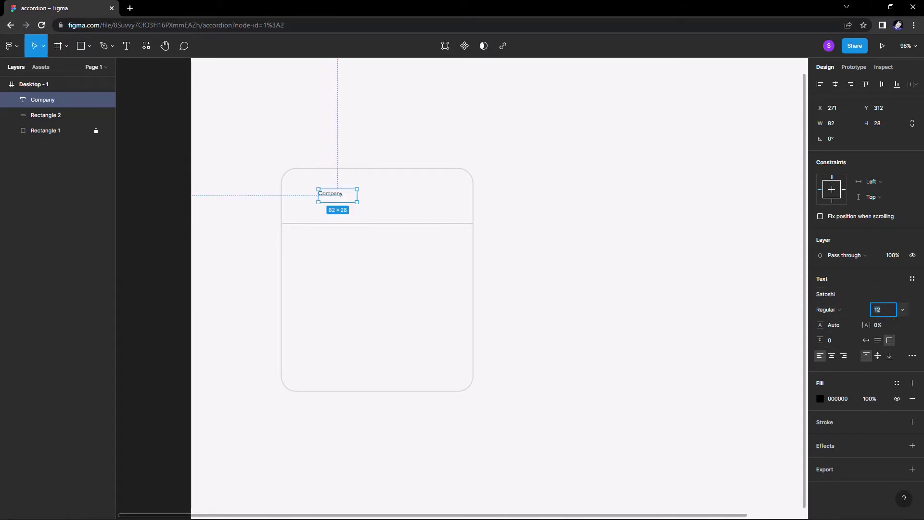
{"action": "type", "text": "23"}
{"action": "key", "text": "Return"}
{"action": "key", "text": "Up"}
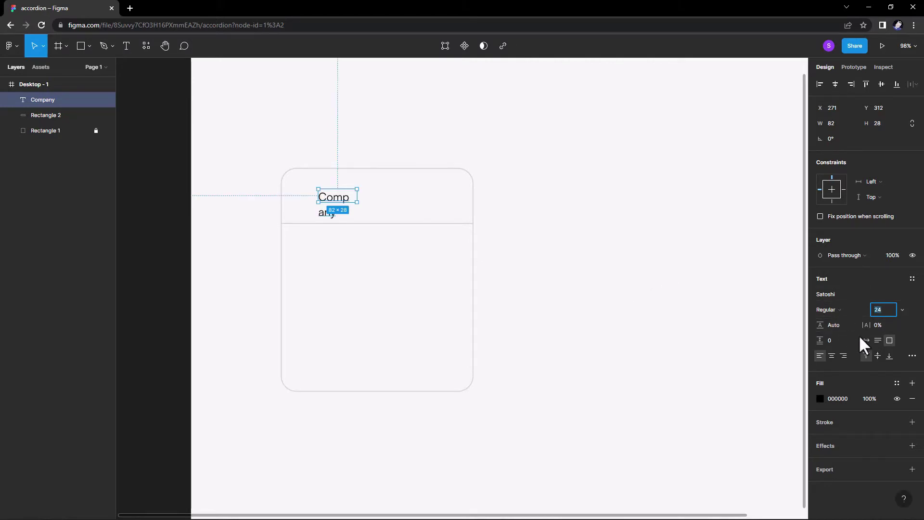
{"action": "left_click", "coordinate": [866, 340]}
{"action": "double_click", "coordinate": [347, 199]}
{"action": "key", "text": "Escape"}
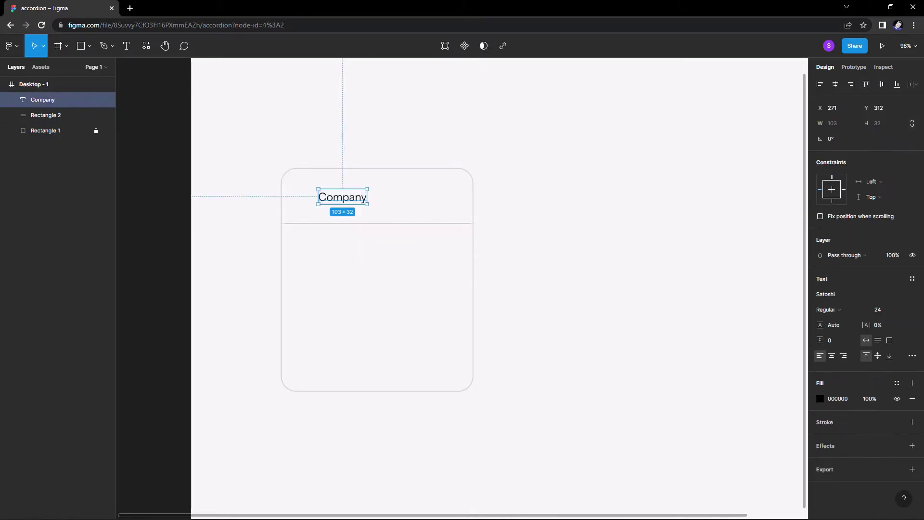
{"action": "left_click_drag", "start_coordinate": [350, 202], "coordinate": [334, 199]}
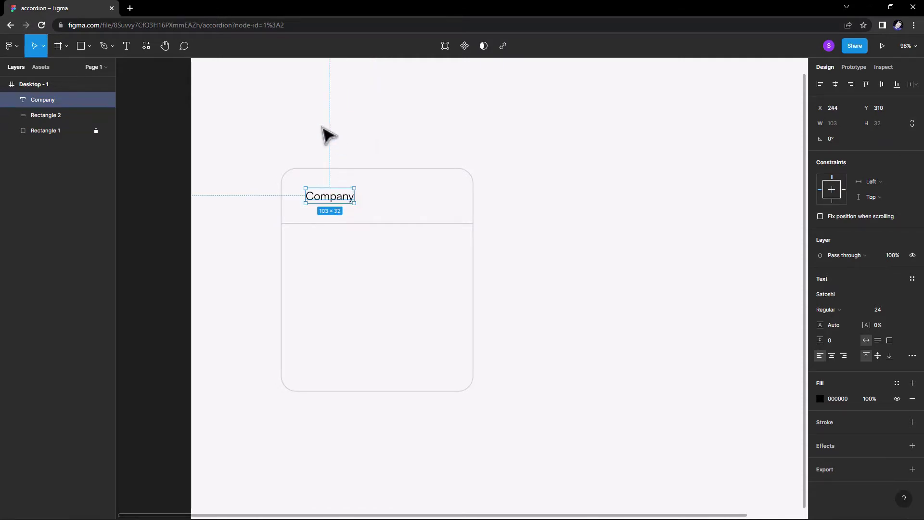
Search svgrepo.com for 'arrow' and download the black up-chevron SVG from Up Arrow vectors
{"action": "left_click", "coordinate": [129, 9]}
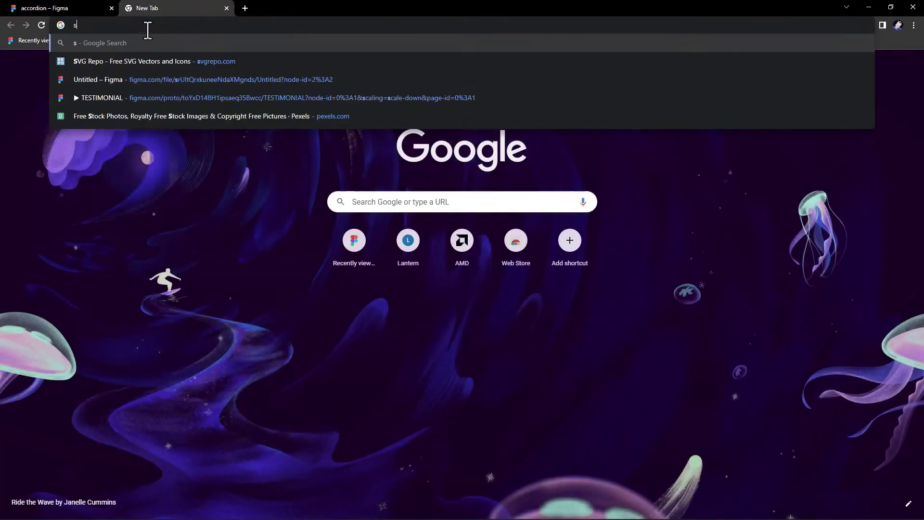
{"action": "type", "text": "svgrepo.com"}
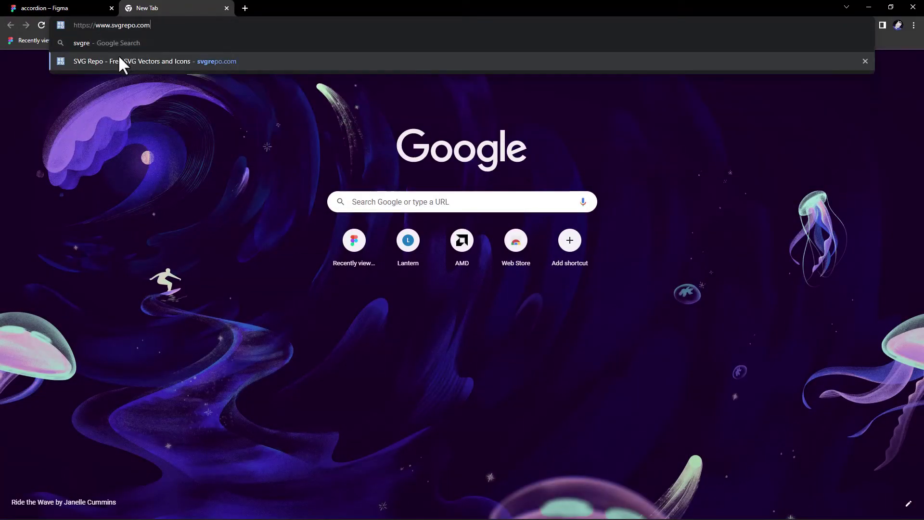
{"action": "left_click", "coordinate": [117, 54]}
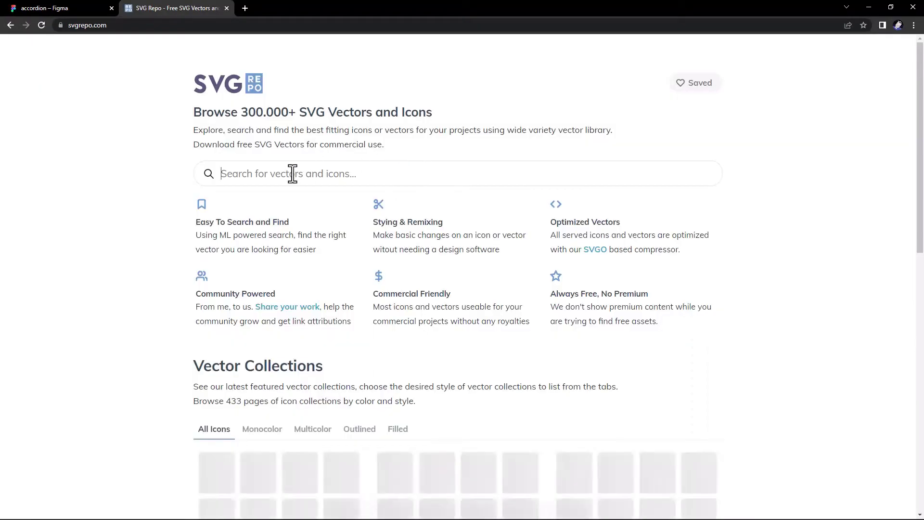
{"action": "left_click", "coordinate": [293, 167]}
{"action": "type", "text": "ARR"}
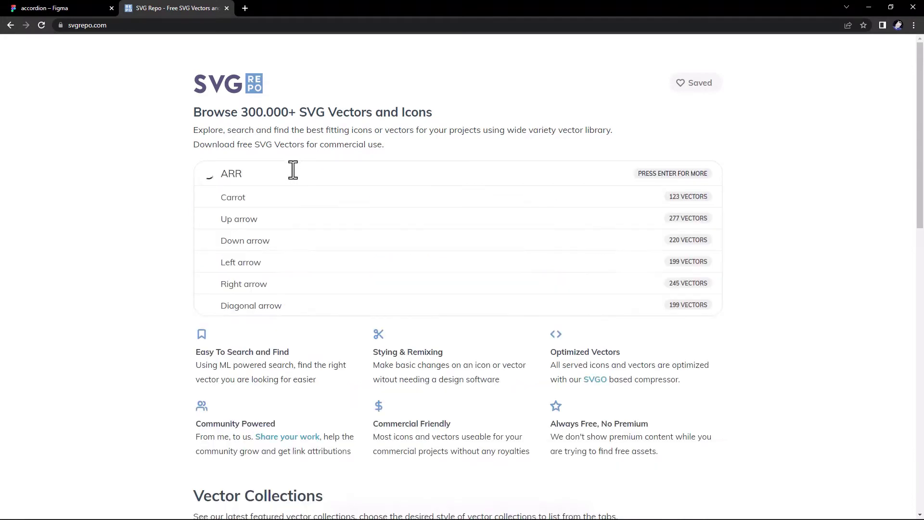
{"action": "left_click", "coordinate": [288, 221]}
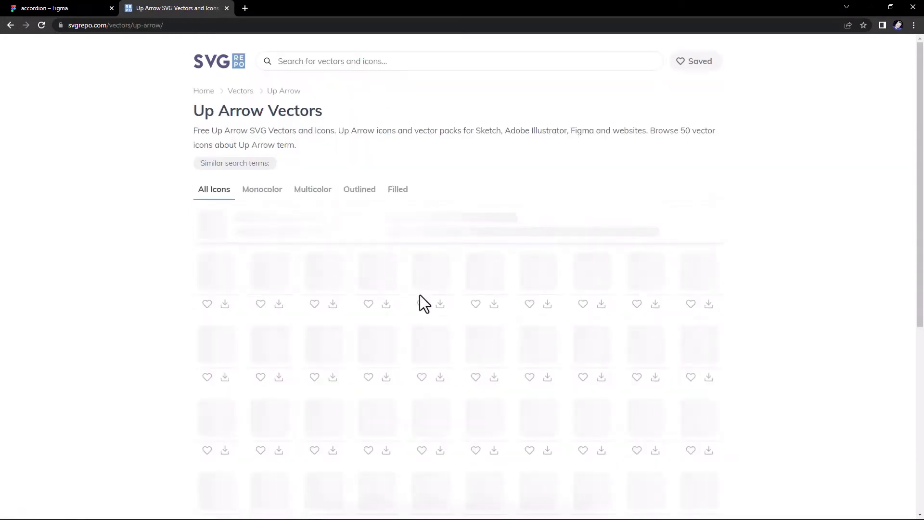
{"action": "scroll", "coordinate": [672, 435], "scroll_direction": "down", "scroll_amount": 2}
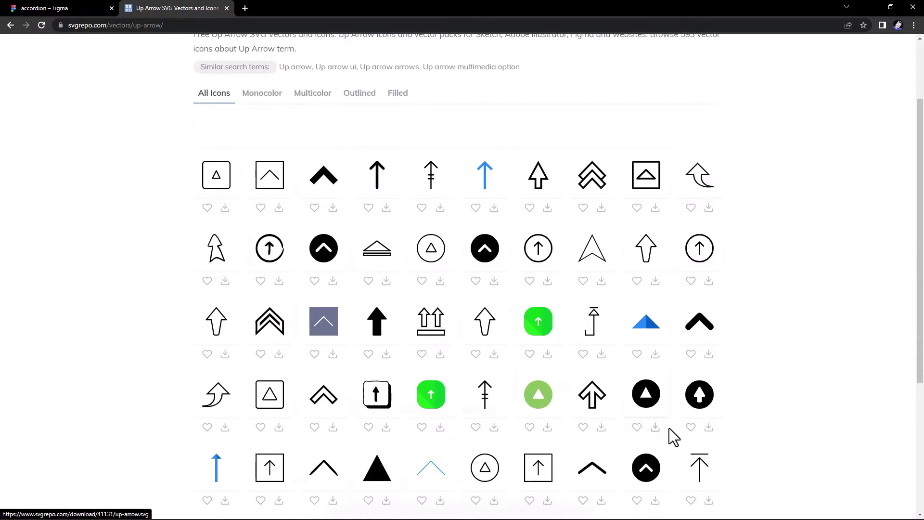
{"action": "left_click", "coordinate": [708, 354]}
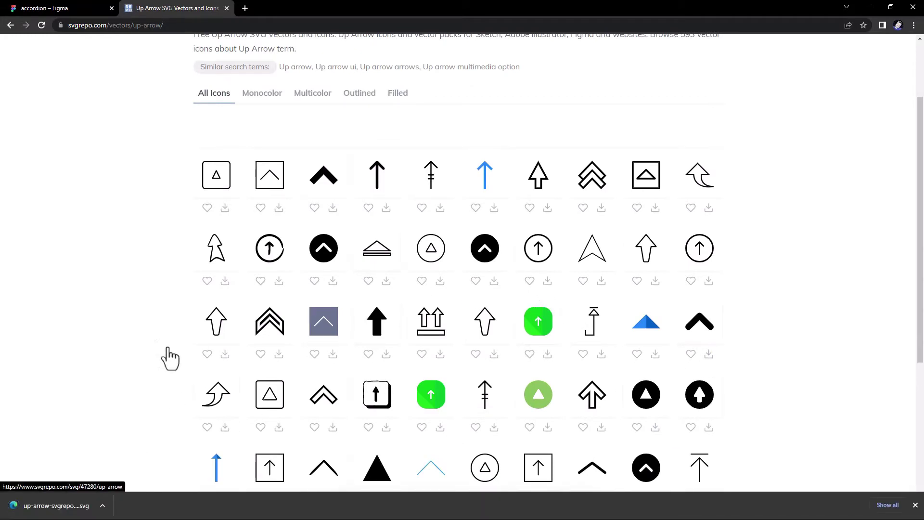
Import the up-arrow SVG and size it to 20×20 at X 538, Y 336, level with Company
{"action": "left_click", "coordinate": [227, 8]}
{"action": "left_click_drag", "start_coordinate": [231, 8], "coordinate": [319, 135]}
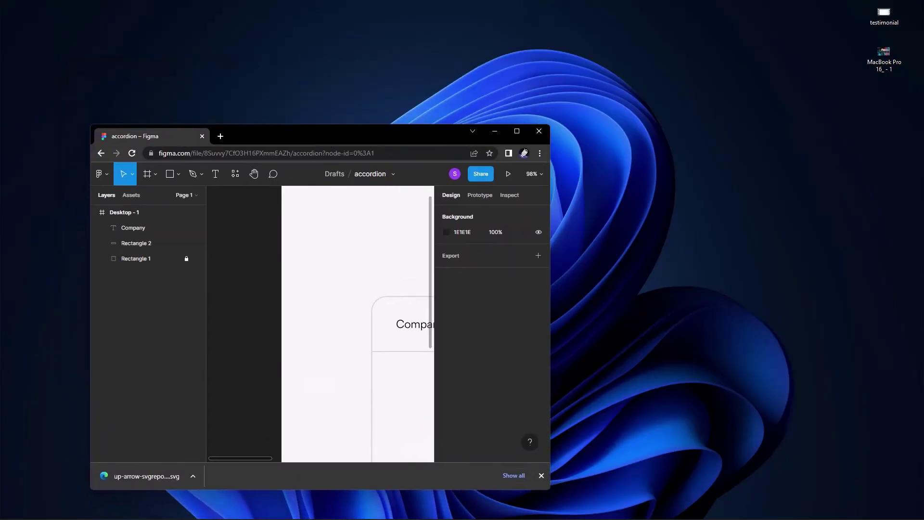
{"action": "left_click_drag", "start_coordinate": [322, 8], "coordinate": [337, 4]}
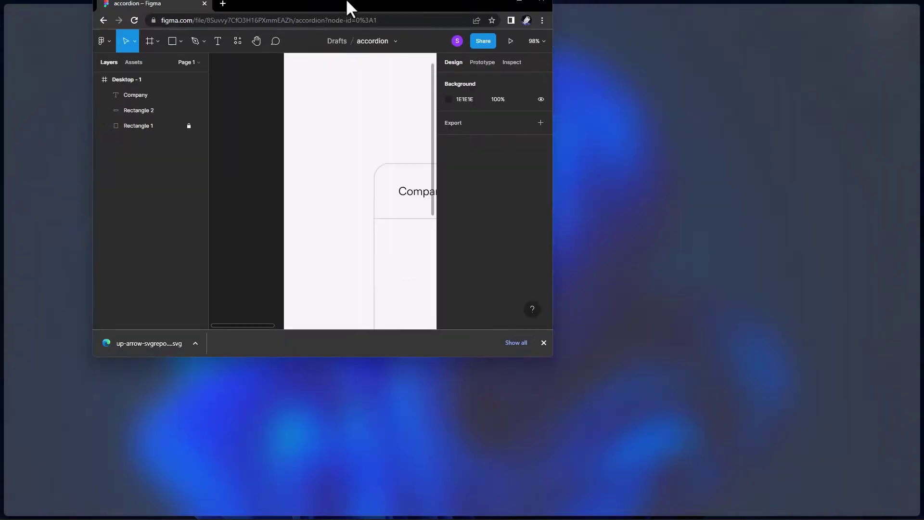
{"action": "key", "text": "ctrl+shift+k"}
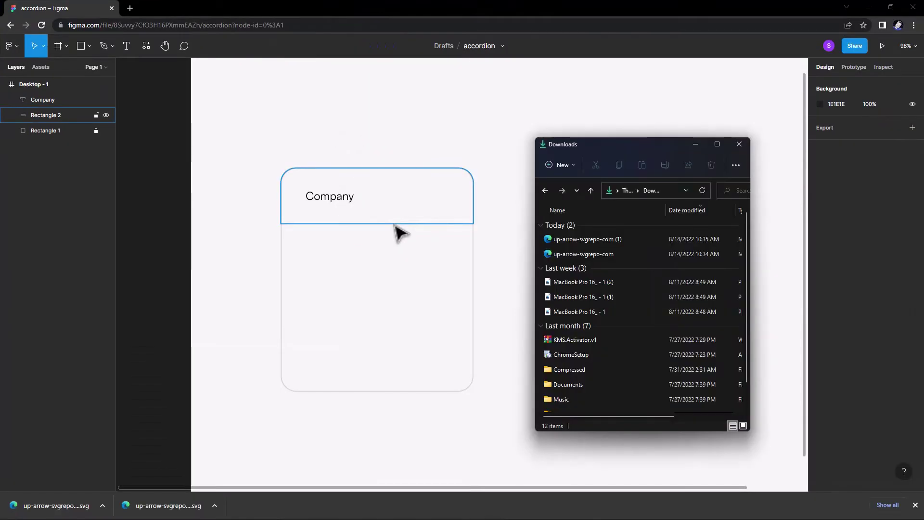
{"action": "double_click", "coordinate": [586, 241]}
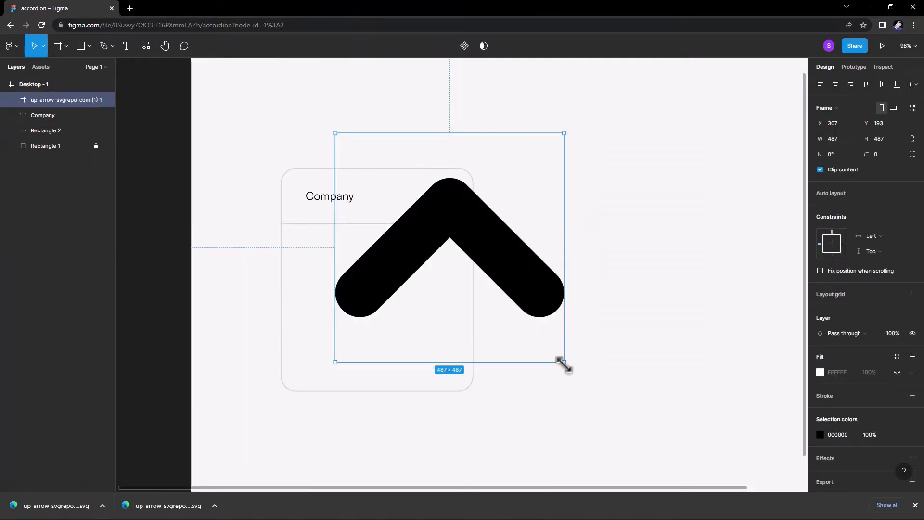
{"action": "mouse_move", "coordinate": [564, 361]}
{"action": "left_mouse_down"}
{"action": "mouse_move", "coordinate": [340, 127]}
{"action": "mouse_move", "coordinate": [447, 194]}
{"action": "left_mouse_up"}
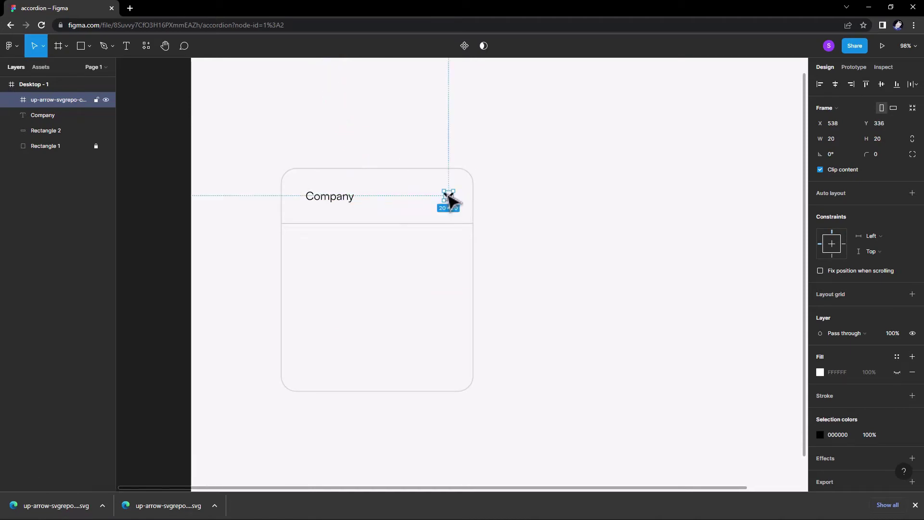
{"action": "key", "text": "alt"}
{"action": "left_click", "coordinate": [455, 192]}
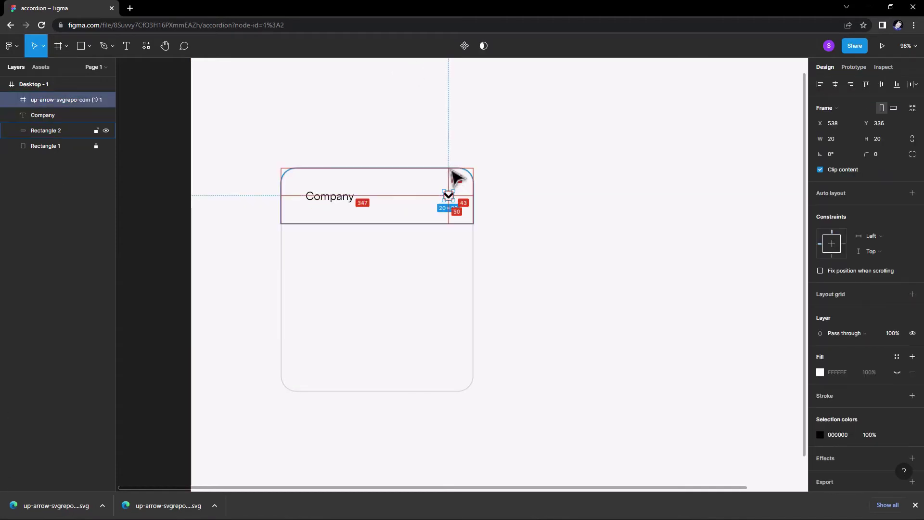
{"action": "key", "text": "Down"}
Change the Company label's text colour to dark grey 252525
{"action": "left_click", "coordinate": [481, 214]}
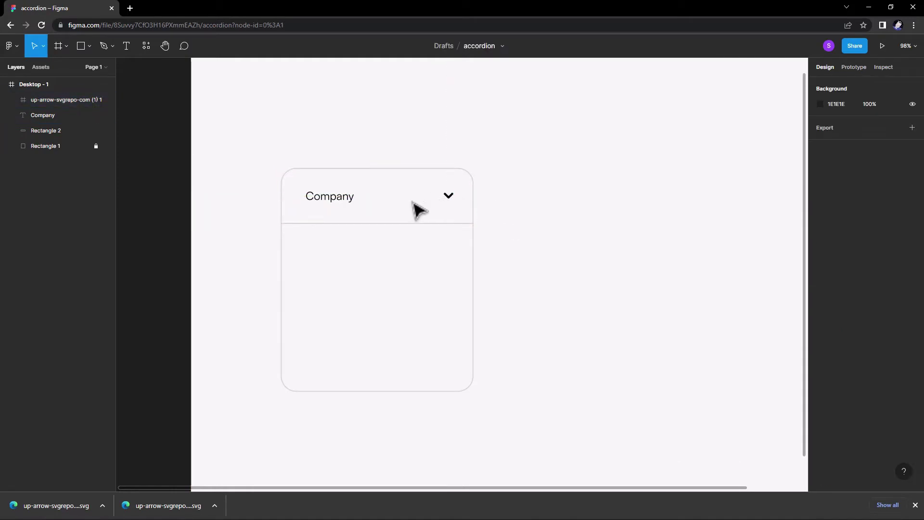
{"action": "left_click", "coordinate": [330, 197]}
{"action": "left_click", "coordinate": [821, 400]}
{"action": "mouse_move", "coordinate": [736, 346]}
{"action": "left_mouse_down"}
{"action": "mouse_move", "coordinate": [680, 326]}
{"action": "mouse_move", "coordinate": [666, 343]}
{"action": "mouse_move", "coordinate": [693, 349]}
{"action": "left_mouse_up"}
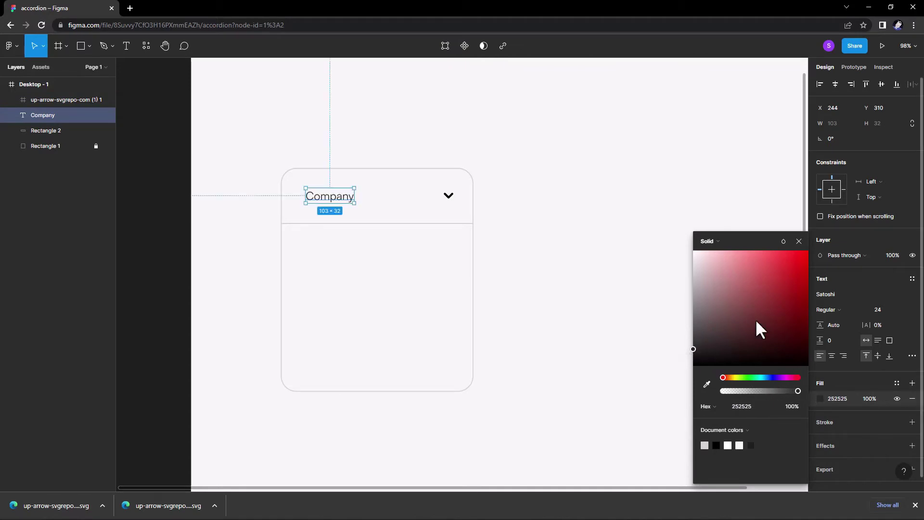
{"action": "left_click", "coordinate": [799, 241]}
Change the chevron icon's colour to dark grey 2E2E2E
{"action": "left_click", "coordinate": [449, 195]}
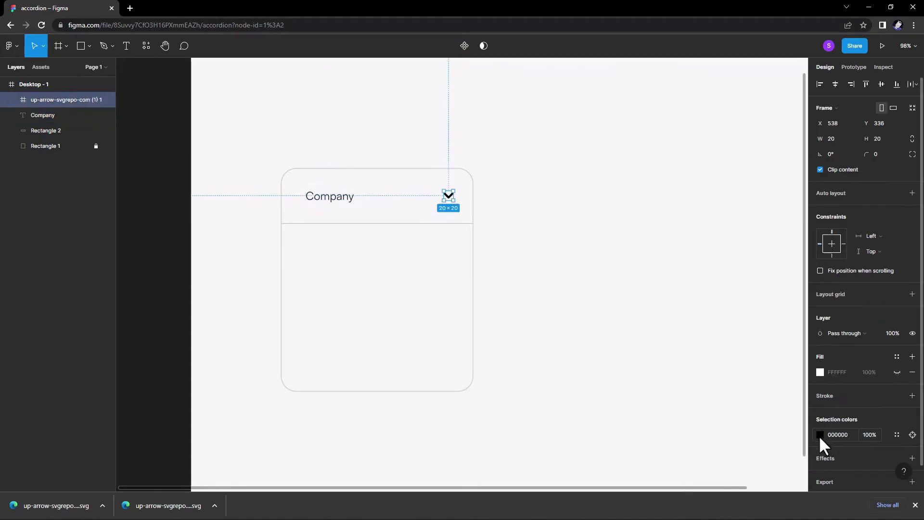
{"action": "left_click", "coordinate": [820, 435]}
{"action": "left_click_drag", "start_coordinate": [718, 341], "coordinate": [666, 352]}
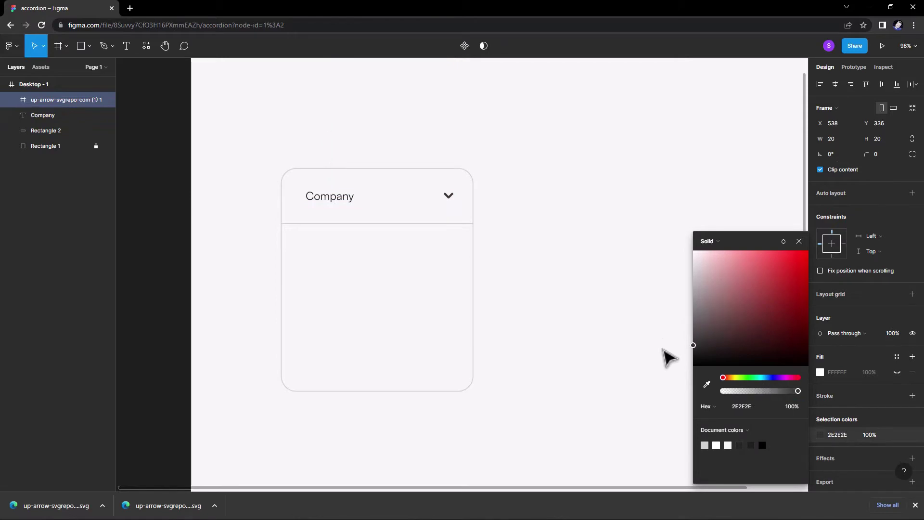
{"action": "left_click", "coordinate": [799, 242]}
{"action": "left_click", "coordinate": [573, 223]}
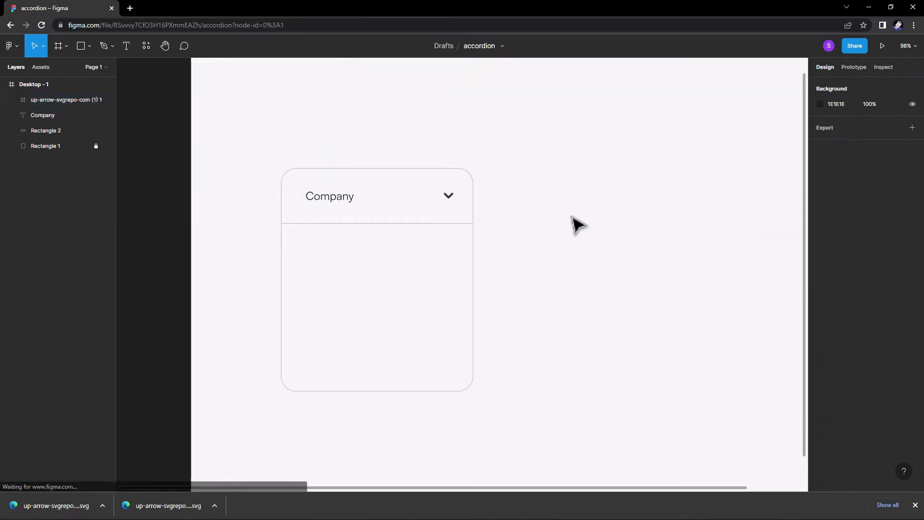
Duplicate the Company row with its chevron and divider to make four stacked rows
{"action": "mouse_move", "coordinate": [479, 229]}
{"action": "left_mouse_down"}
{"action": "mouse_move", "coordinate": [323, 202]}
{"action": "mouse_move", "coordinate": [325, 258]}
{"action": "left_mouse_up"}
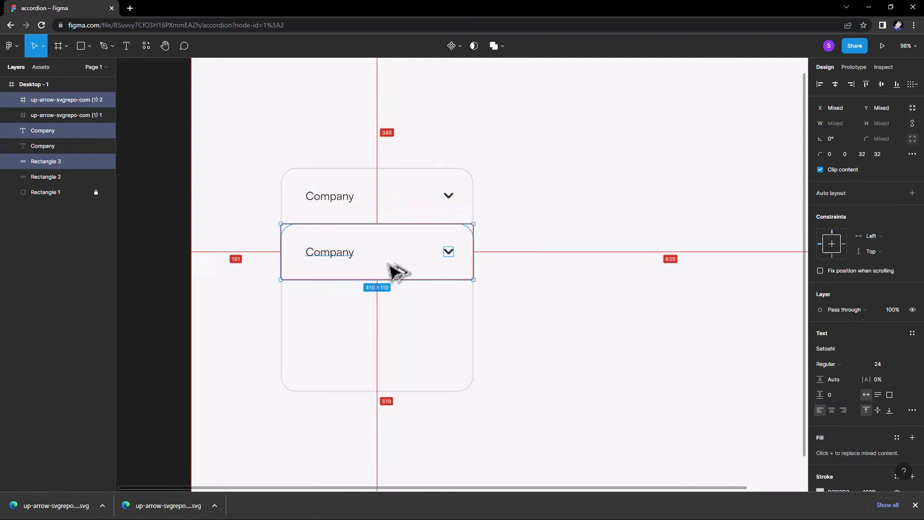
{"action": "left_click_drag", "start_coordinate": [391, 268], "coordinate": [394, 374]}
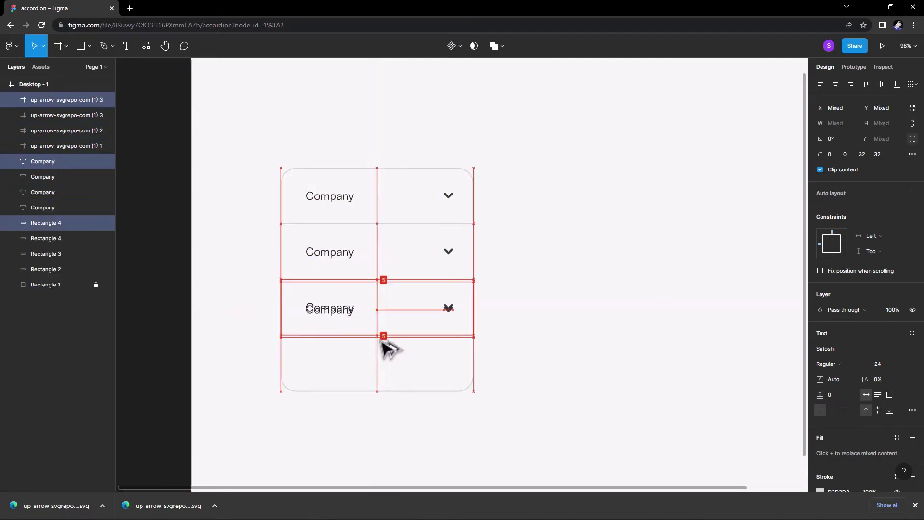
{"action": "left_click", "coordinate": [534, 361]}
{"action": "scroll", "coordinate": [549, 351], "scroll_direction": "right", "scroll_amount": 1}
Rename the second row's heading to Industry
{"action": "left_click", "coordinate": [332, 260]}
{"action": "double_click", "coordinate": [332, 260]}
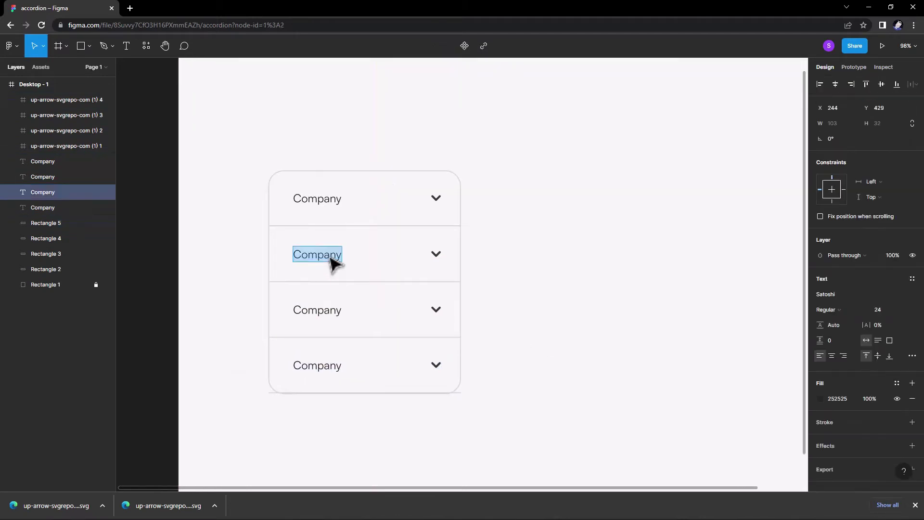
{"action": "type", "text": "i"}
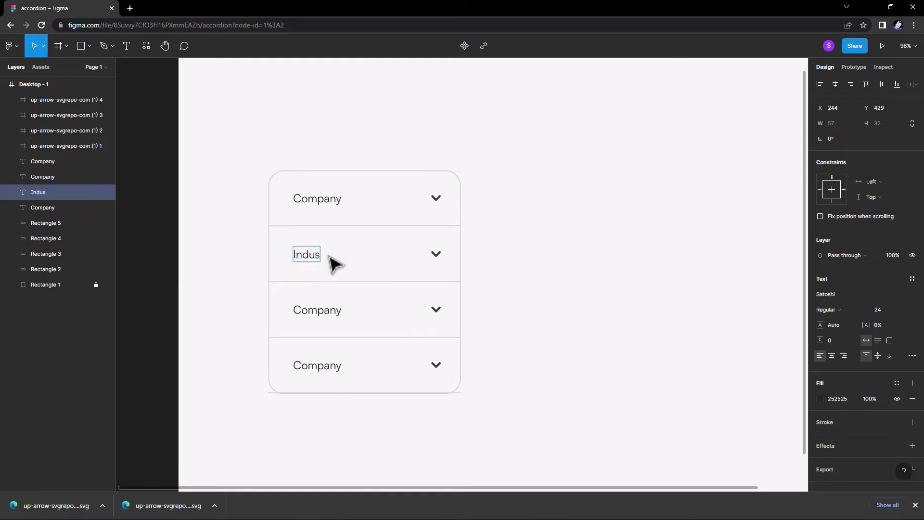
{"action": "left_click", "coordinate": [558, 286]}
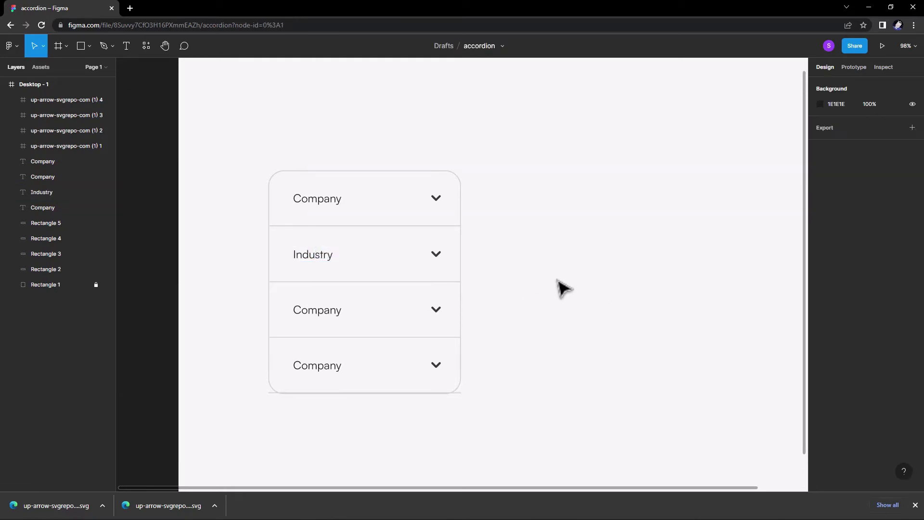
{"action": "left_click", "coordinate": [90, 46]}
Draw a small square beside Industry with a light blue 8EC9FF fill and corner radius 9
{"action": "left_click", "coordinate": [85, 67]}
{"action": "left_click_drag", "start_coordinate": [341, 247], "coordinate": [358, 267]}
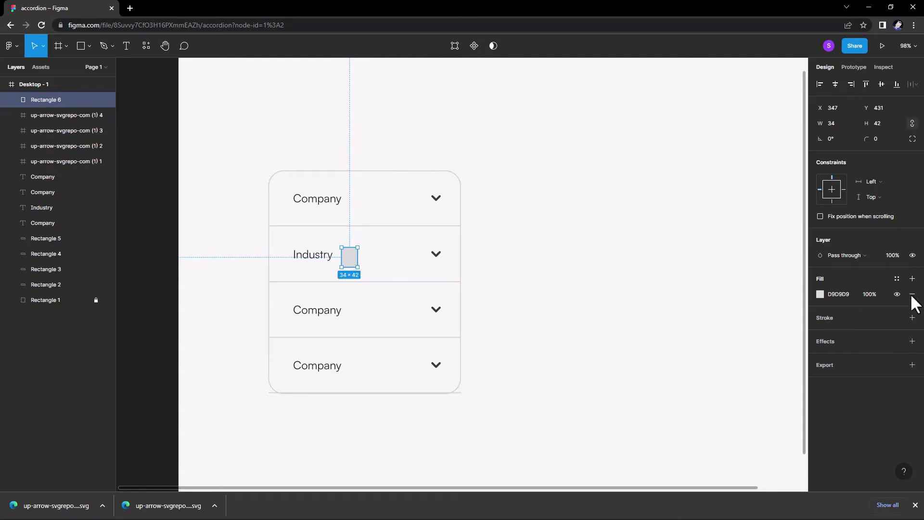
{"action": "left_click", "coordinate": [820, 294]}
{"action": "left_click_drag", "start_coordinate": [757, 379], "coordinate": [766, 377]}
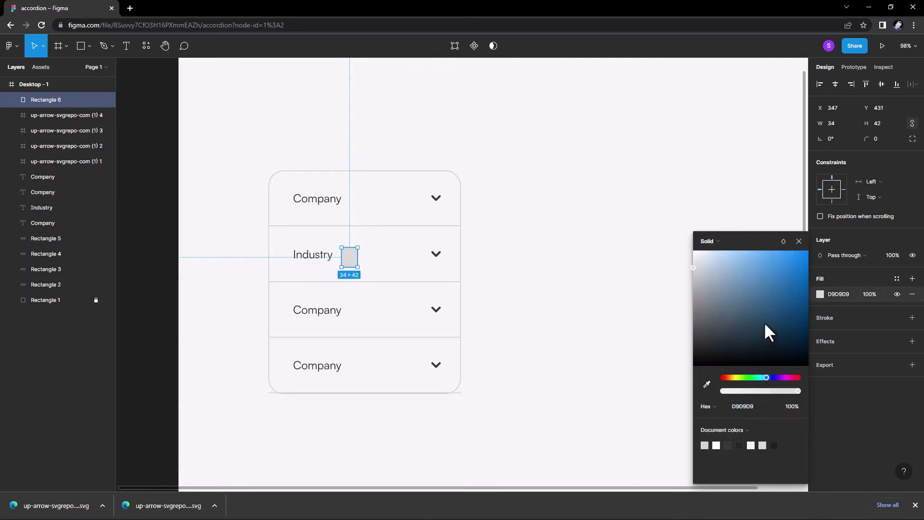
{"action": "left_click_drag", "start_coordinate": [768, 332], "coordinate": [744, 251]}
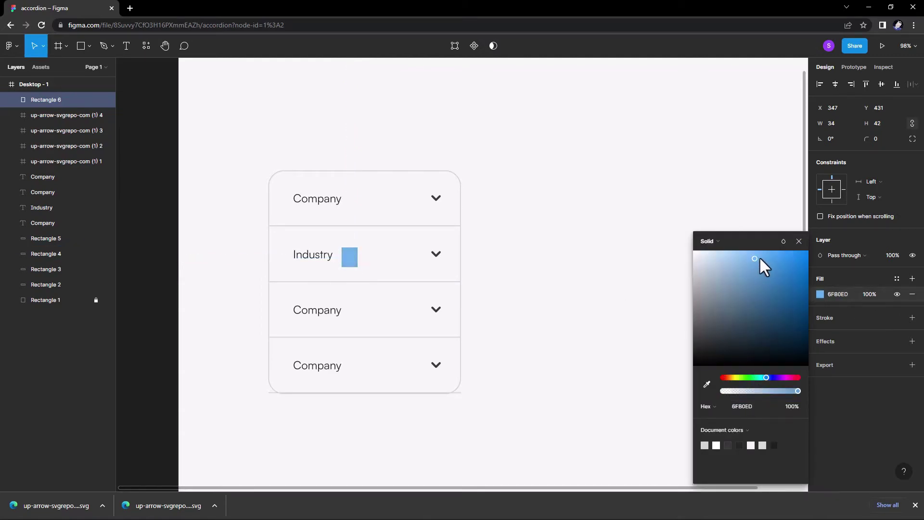
{"action": "left_click", "coordinate": [799, 242]}
{"action": "type", "text": "9"}
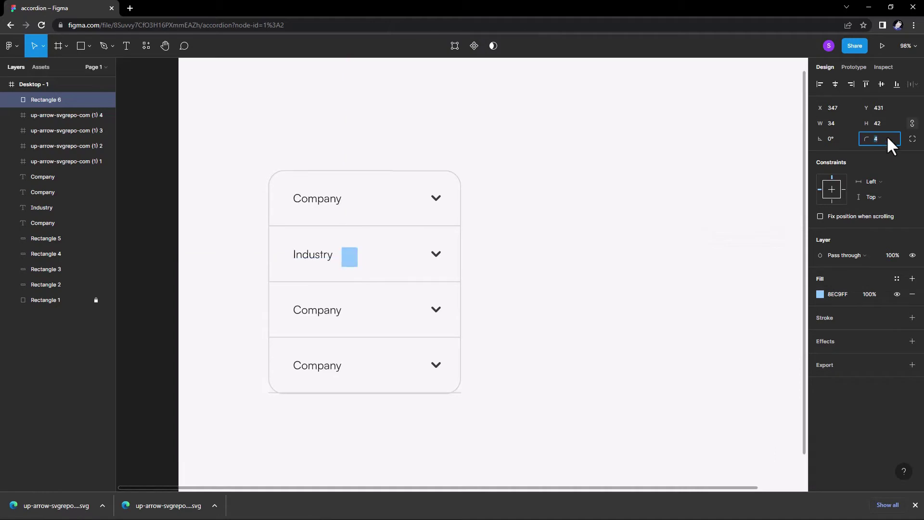
{"action": "left_click", "coordinate": [688, 242]}
{"action": "left_click_drag", "start_coordinate": [346, 262], "coordinate": [346, 261]}
Add a text box reading '3' and move it onto the blue square
{"action": "key", "text": "Escape"}
{"action": "left_click", "coordinate": [126, 45]}
{"action": "left_click_drag", "start_coordinate": [288, 108], "coordinate": [336, 145]}
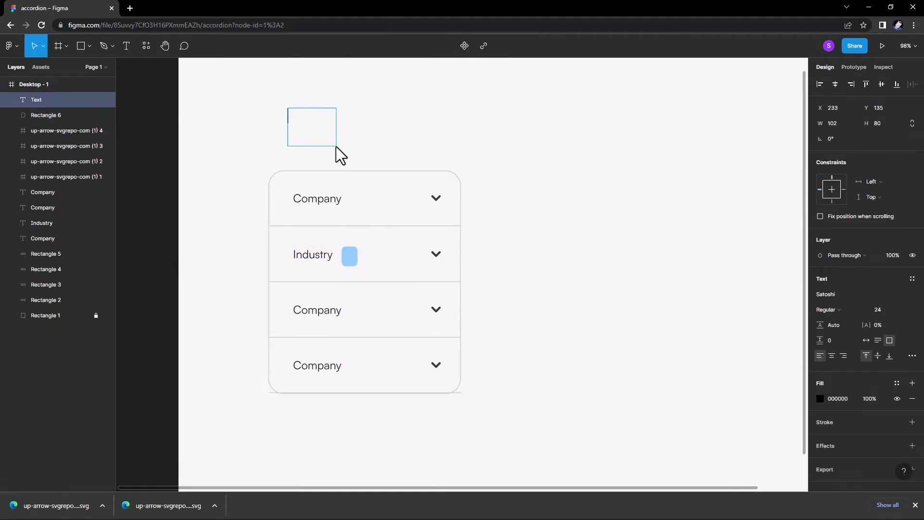
{"action": "type", "text": "#"}
{"action": "key", "text": "Escape"}
{"action": "key", "text": "Return"}
{"action": "type", "text": "3"}
{"action": "key", "text": "Escape"}
{"action": "left_click", "coordinate": [865, 340]}
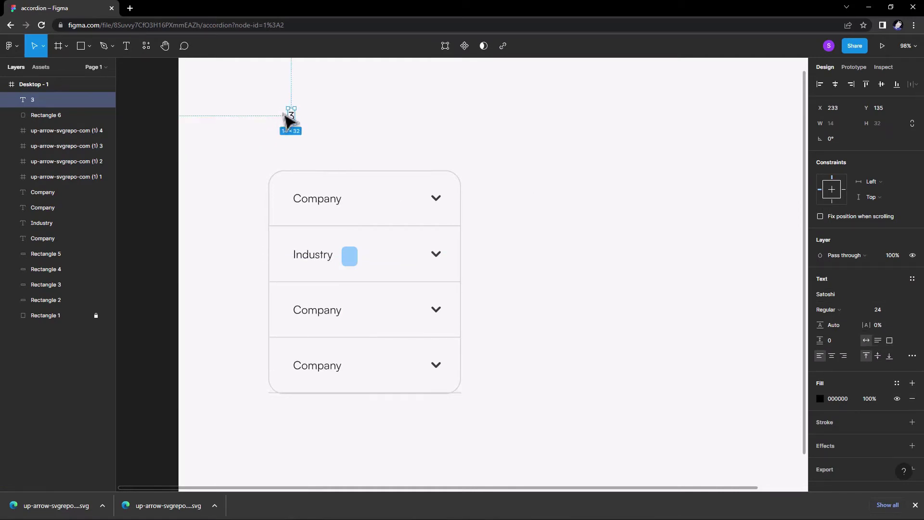
{"action": "left_click_drag", "start_coordinate": [345, 193], "coordinate": [354, 264]}
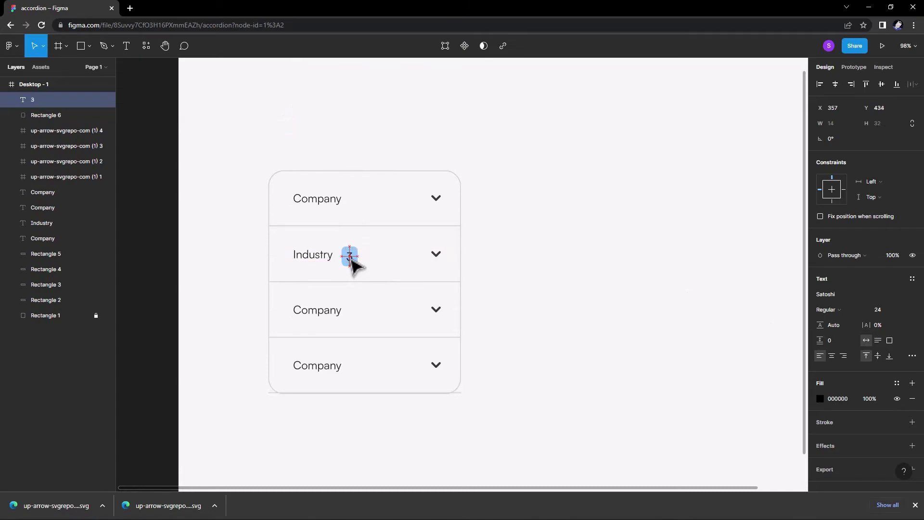
Colour the 3 white FFFFFF and centre the square and number vertically in the Industry row
{"action": "left_click", "coordinate": [820, 399]}
{"action": "left_click", "coordinate": [693, 254]}
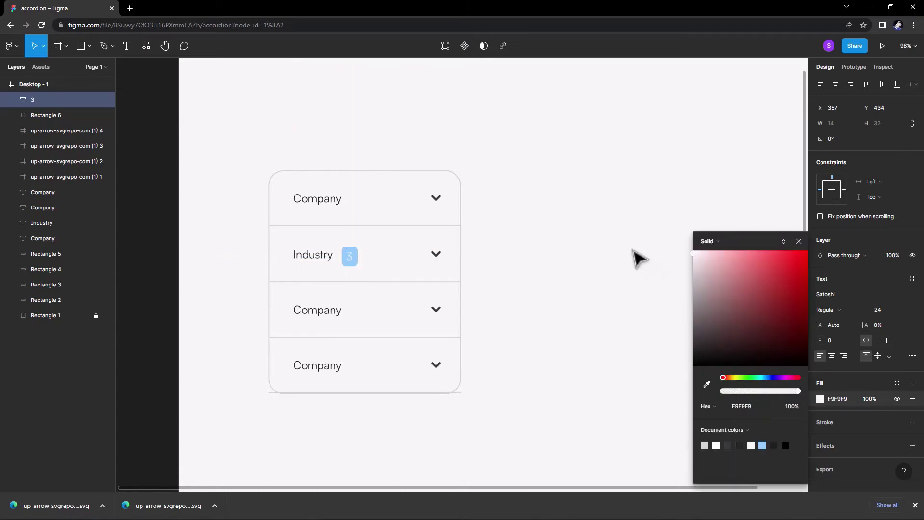
{"action": "left_click", "coordinate": [693, 250]}
{"action": "left_click", "coordinate": [798, 241]}
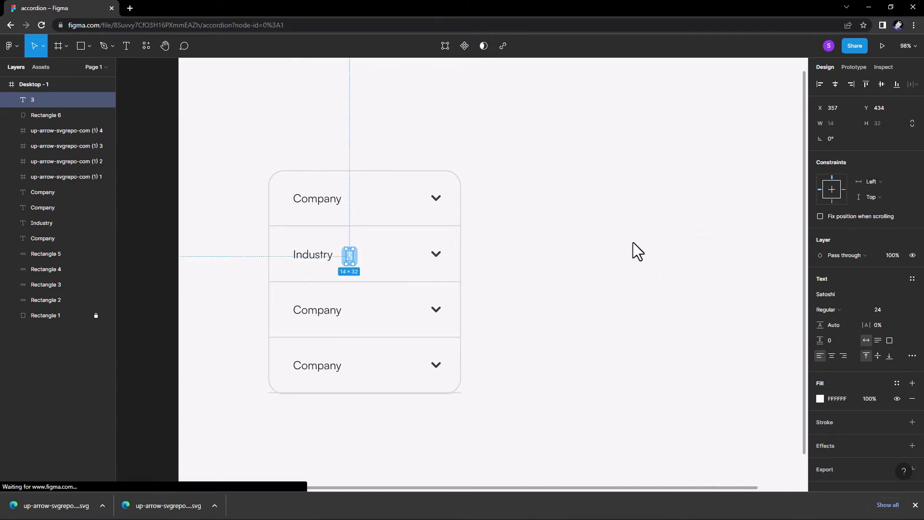
{"action": "left_click", "coordinate": [634, 241]}
{"action": "left_click", "coordinate": [339, 248]}
{"action": "left_click_drag", "start_coordinate": [336, 239], "coordinate": [340, 243]}
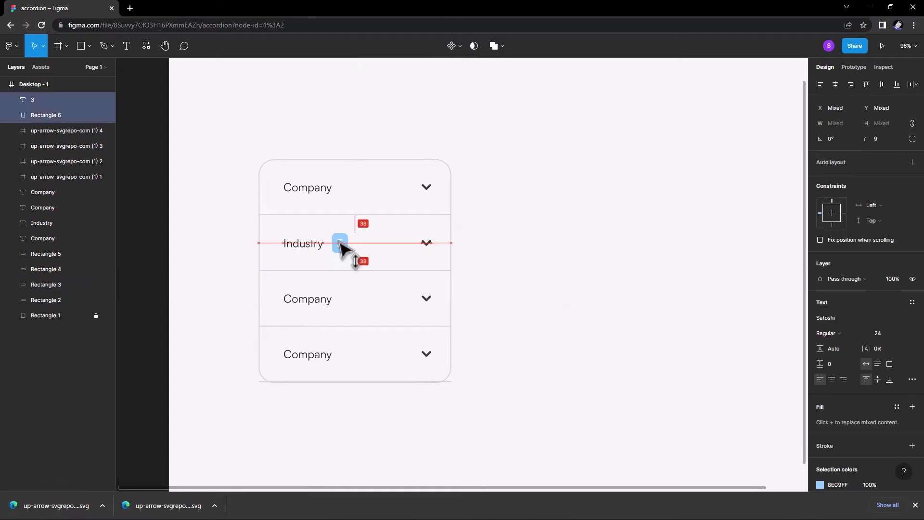
{"action": "left_click", "coordinate": [376, 243]}
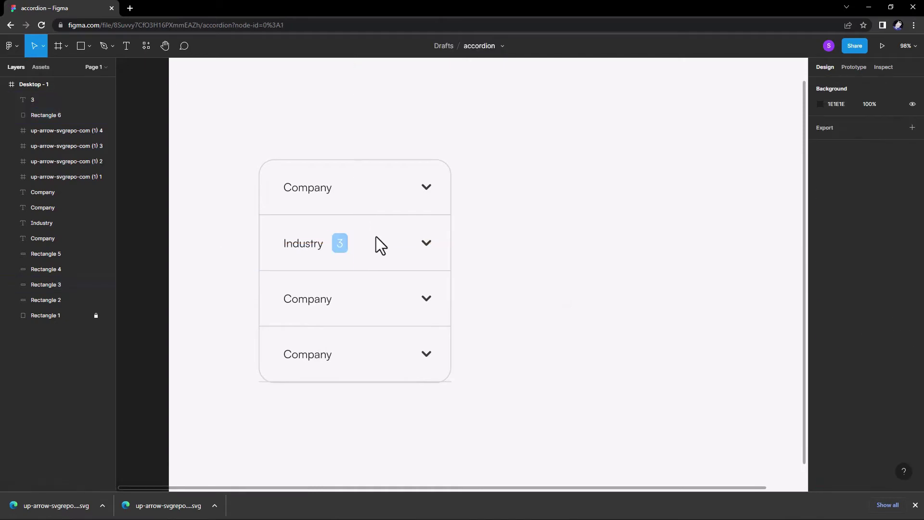
{"action": "left_click", "coordinate": [341, 246]}
Replace the third-row Company heading with Departement
{"action": "left_click", "coordinate": [535, 276]}
{"action": "left_click_drag", "start_coordinate": [524, 270], "coordinate": [502, 269]}
{"action": "left_click", "coordinate": [296, 301]}
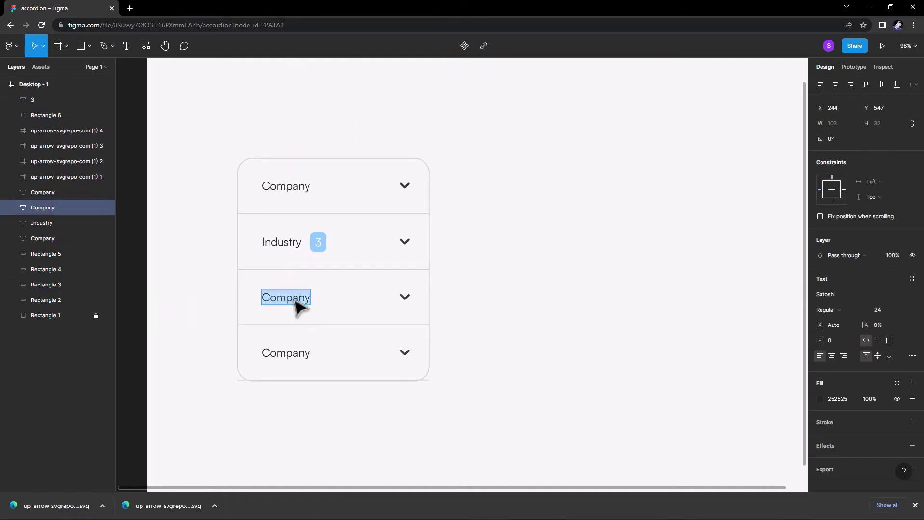
{"action": "type", "text": "Departement"}
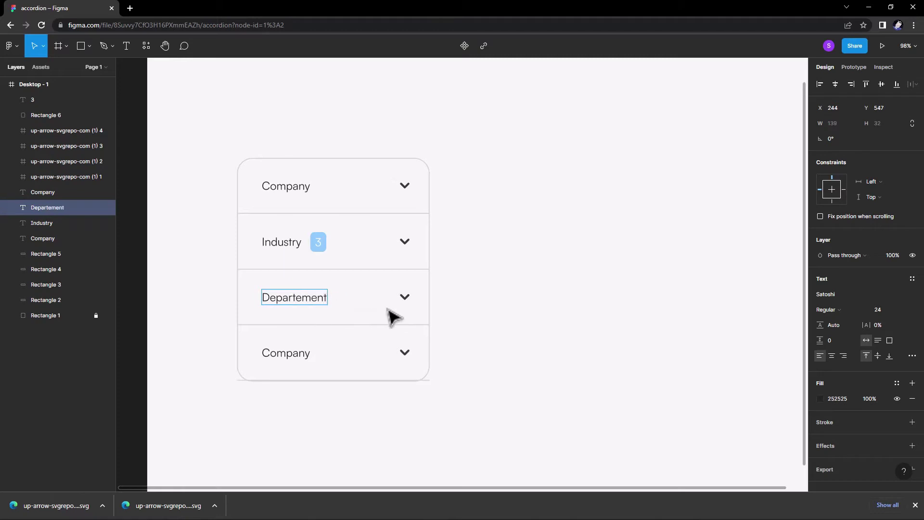
{"action": "key", "text": "Escape"}
Replace the bottom-row Company heading with Employees
{"action": "double_click", "coordinate": [278, 356]}
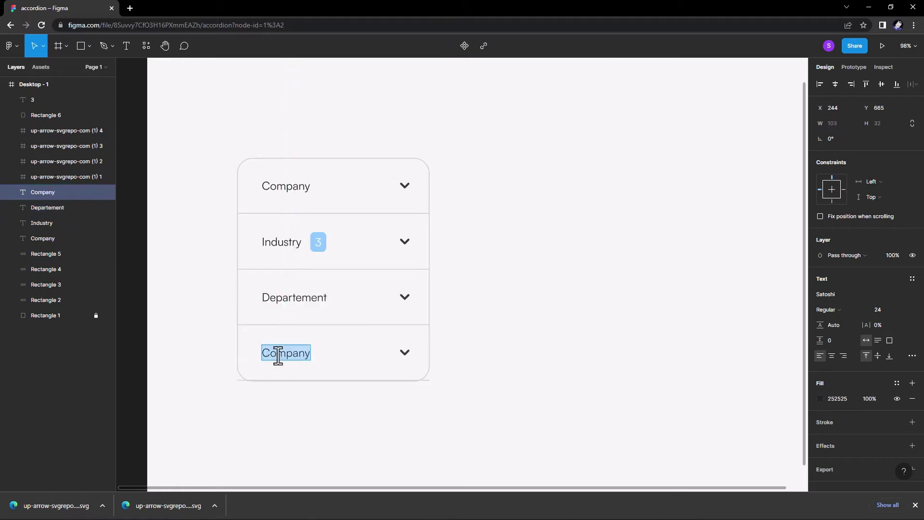
{"action": "type", "text": "Employees"}
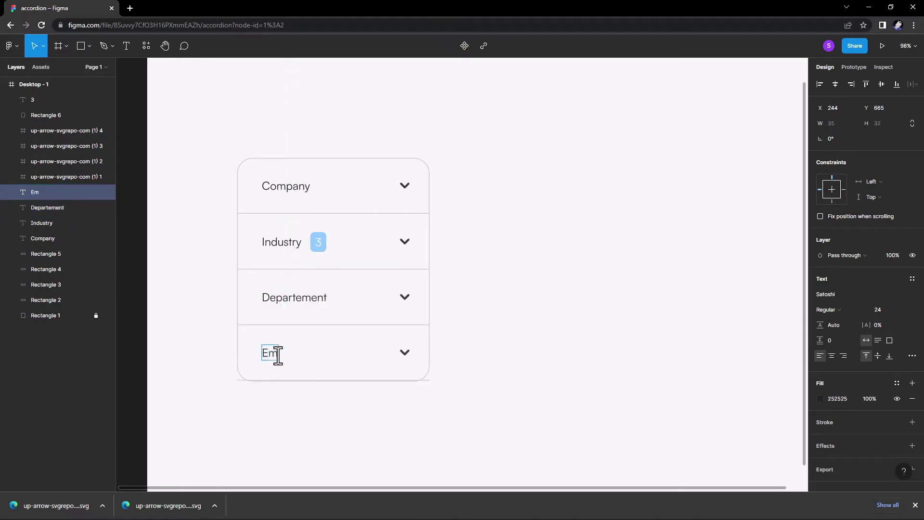
{"action": "left_click", "coordinate": [477, 364]}
Duplicate the whole four-row accordion card, Industry badge included, to the right of the original
{"action": "key", "text": "ctrl+a"}
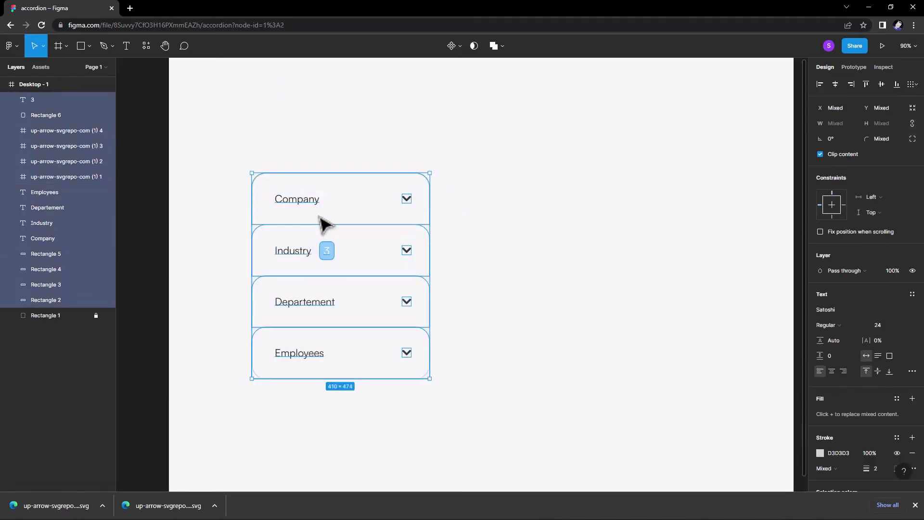
{"action": "left_click_drag", "start_coordinate": [323, 221], "coordinate": [546, 222]}
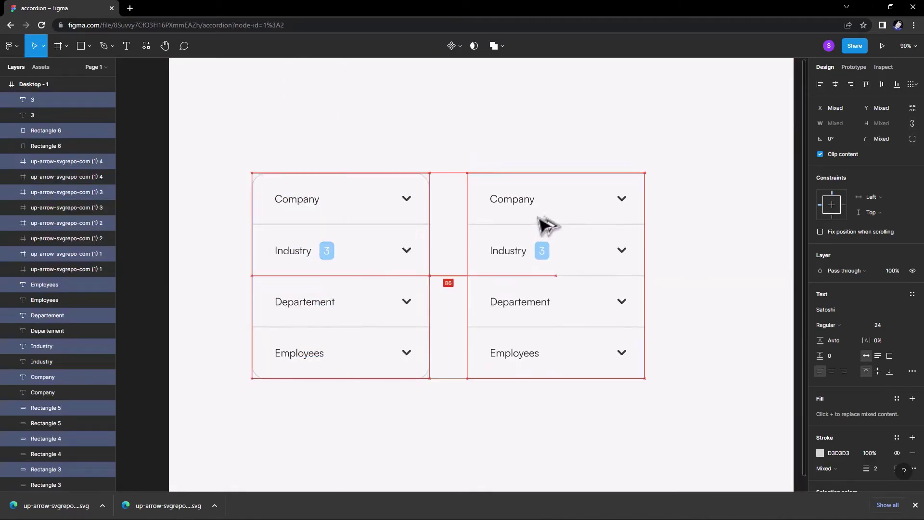
{"action": "mouse_move", "coordinate": [672, 272]}
{"action": "left_mouse_down"}
{"action": "mouse_move", "coordinate": [479, 237]}
{"action": "mouse_move", "coordinate": [700, 248]}
{"action": "left_mouse_up"}
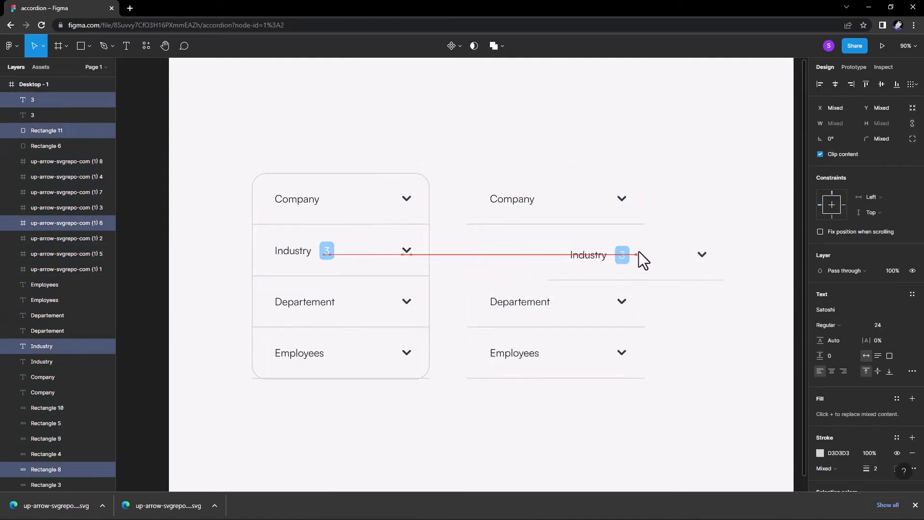
{"action": "key", "text": "ctrl+z"}
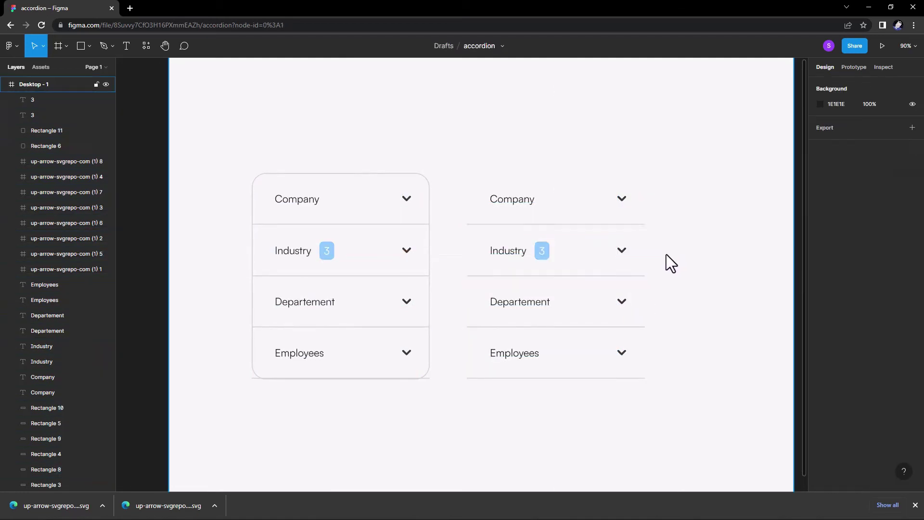
{"action": "key", "text": "ctrl+z"}
{"action": "left_click", "coordinate": [464, 292]}
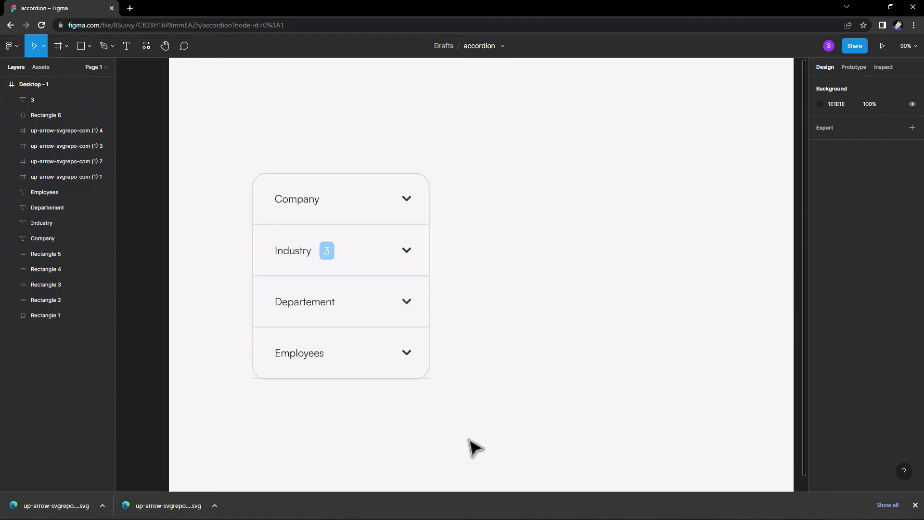
{"action": "mouse_move", "coordinate": [467, 423]}
{"action": "left_mouse_down"}
{"action": "mouse_move", "coordinate": [309, 210]}
{"action": "mouse_move", "coordinate": [453, 222]}
{"action": "mouse_move", "coordinate": [524, 209]}
{"action": "left_mouse_up"}
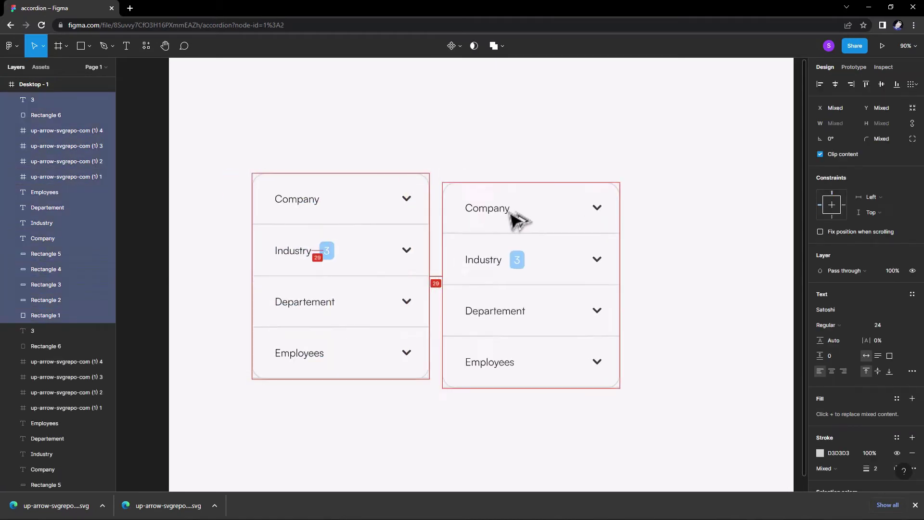
{"action": "left_click", "coordinate": [666, 270]}
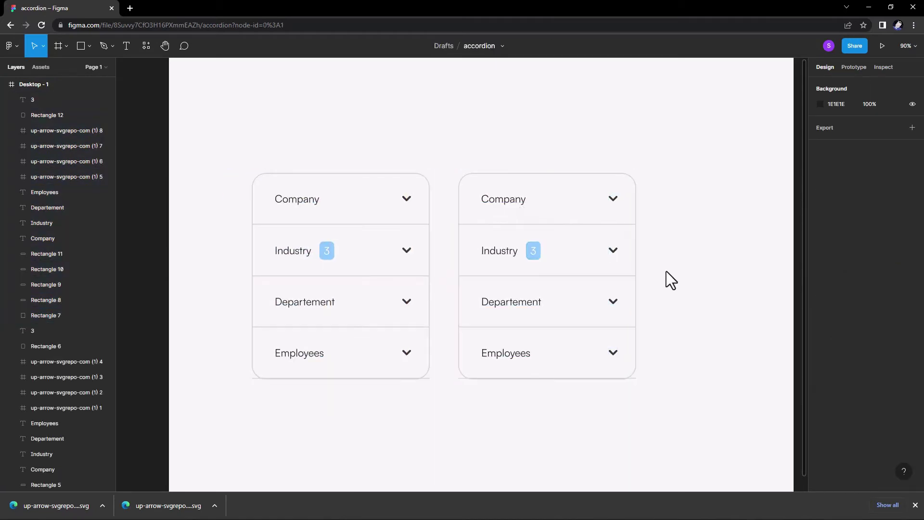
{"action": "left_click", "coordinate": [472, 234]}
Lock the right card's background rectangle and drag its Industry row out below the card
{"action": "left_click", "coordinate": [662, 252]}
{"action": "left_click", "coordinate": [553, 250]}
{"action": "left_click", "coordinate": [639, 226]}
{"action": "key", "text": "Escape"}
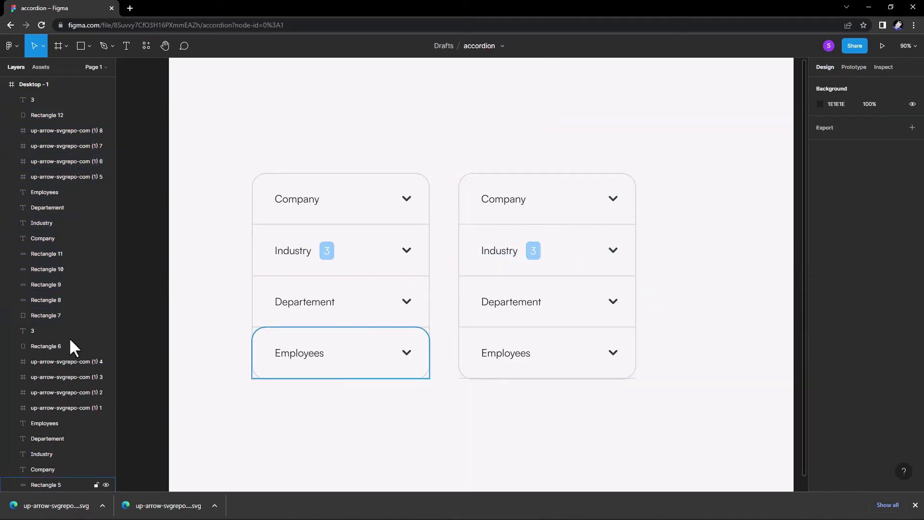
{"action": "scroll", "coordinate": [638, 332], "scroll_direction": "up", "scroll_amount": 5}
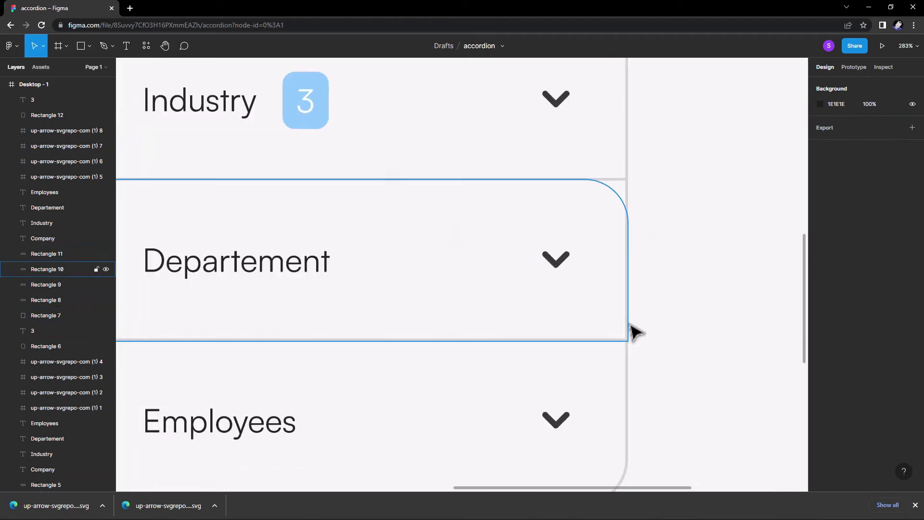
{"action": "left_click", "coordinate": [636, 332]}
{"action": "key", "text": "Escape"}
{"action": "left_click", "coordinate": [97, 317]}
{"action": "key", "text": "shift+2"}
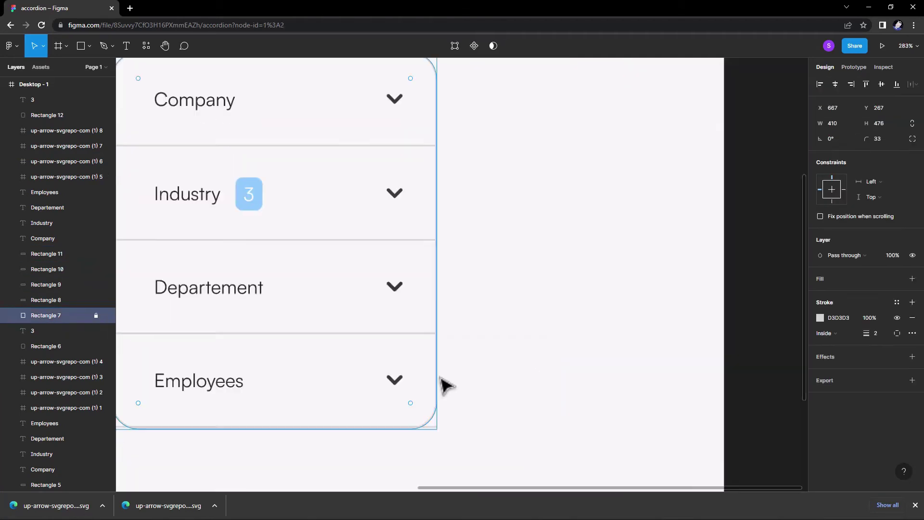
{"action": "scroll", "coordinate": [445, 385], "scroll_direction": "down", "scroll_amount": 5}
{"action": "mouse_move", "coordinate": [515, 302]}
{"action": "left_mouse_down"}
{"action": "mouse_move", "coordinate": [318, 266]}
{"action": "mouse_move", "coordinate": [488, 452]}
{"action": "left_mouse_up"}
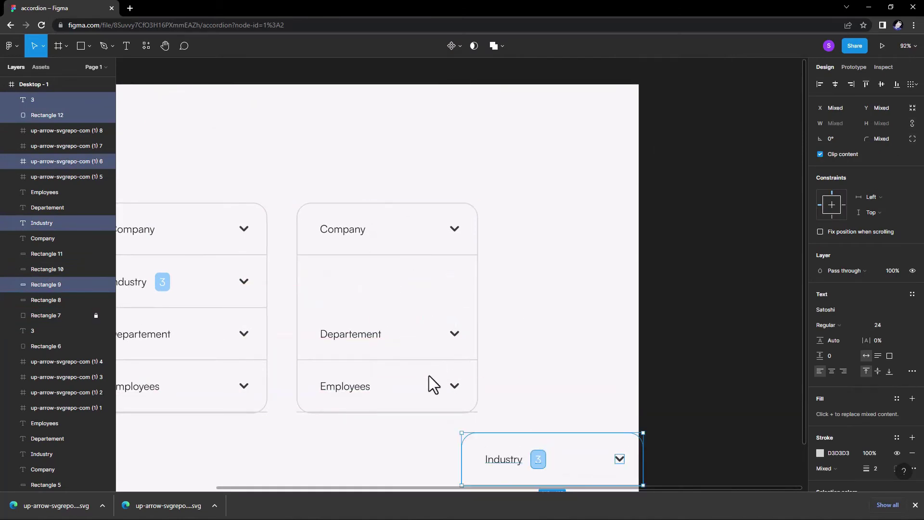
Remove the stroke from the right card's Employees row box and unlock the card background
{"action": "scroll", "coordinate": [315, 439], "scroll_direction": "left", "scroll_amount": 4}
{"action": "left_click", "coordinate": [330, 371]}
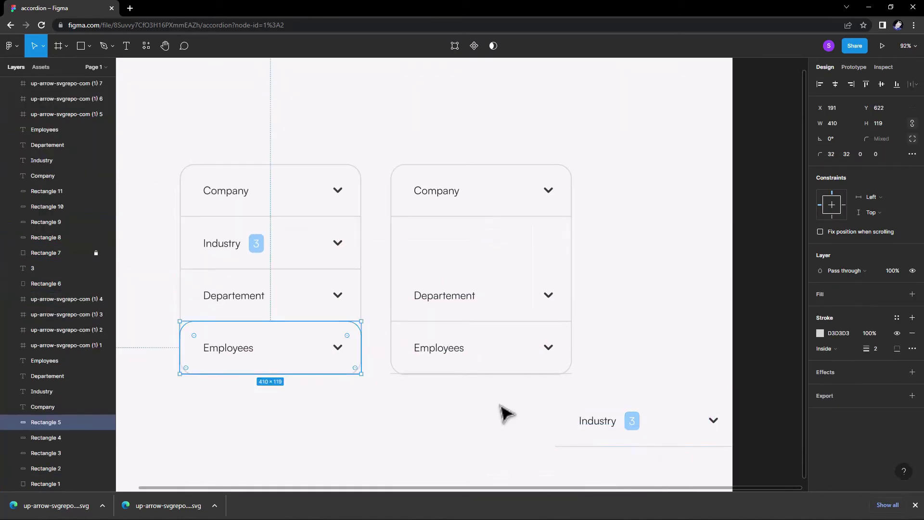
{"action": "left_click", "coordinate": [896, 348]}
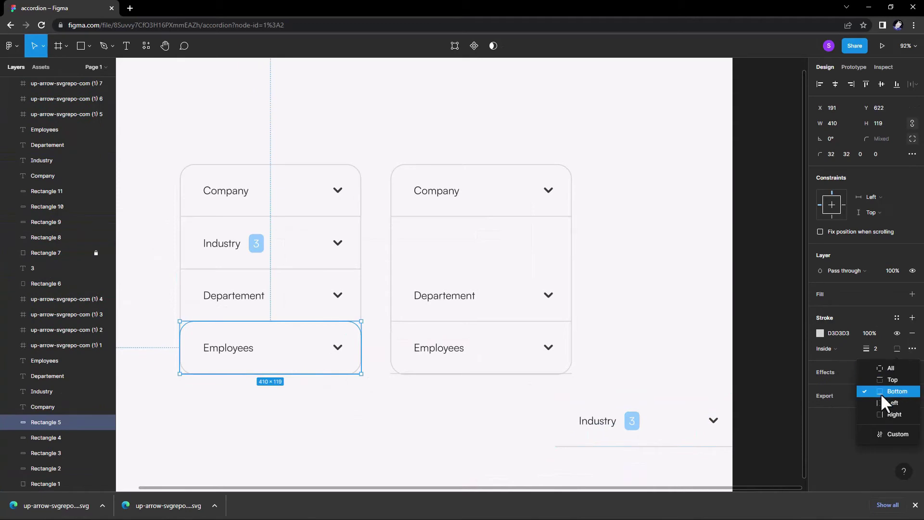
{"action": "left_click", "coordinate": [890, 391]}
{"action": "left_click", "coordinate": [438, 413]}
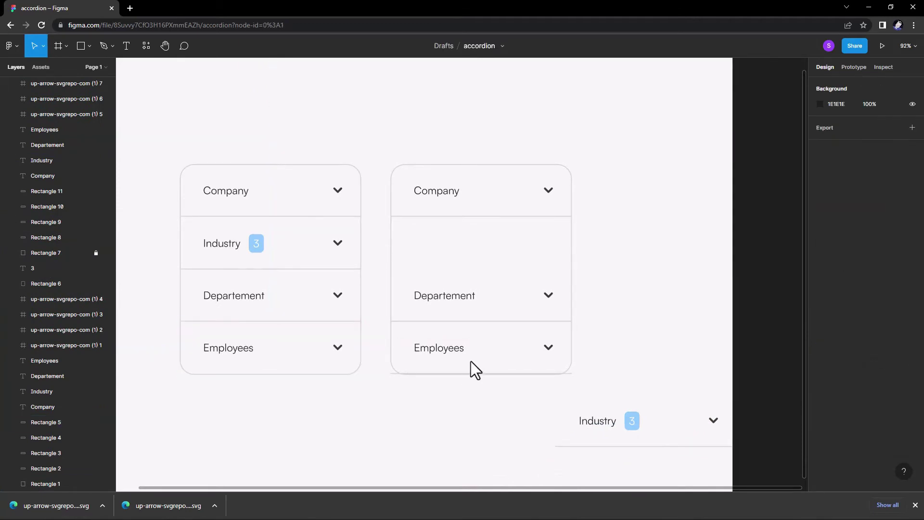
{"action": "left_click", "coordinate": [479, 373]}
{"action": "left_click", "coordinate": [910, 333]}
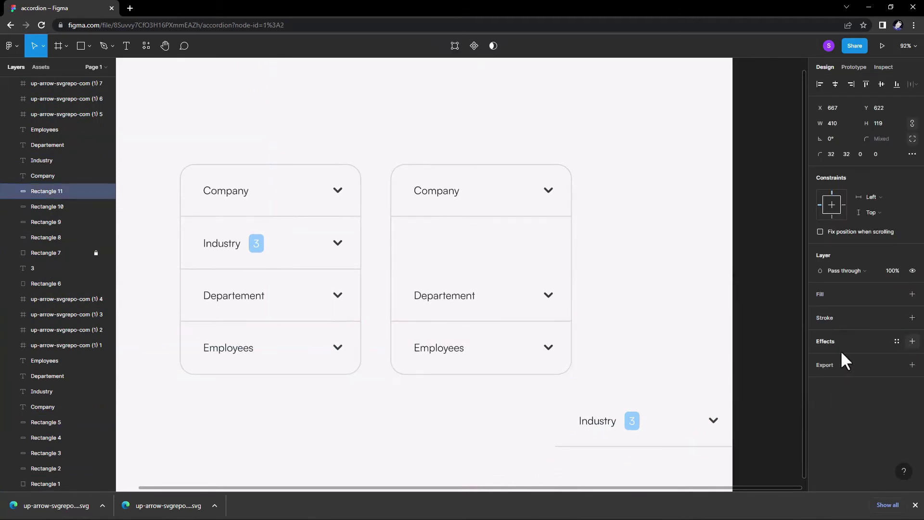
{"action": "left_click", "coordinate": [578, 320]}
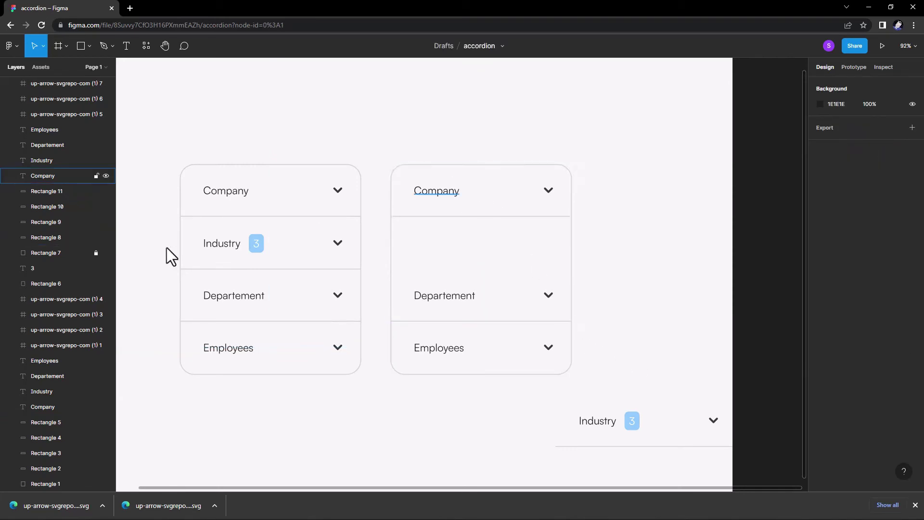
{"action": "left_click", "coordinate": [96, 253]}
Extend the right card's background upward and move the Company row to the card's top
{"action": "left_click_drag", "start_coordinate": [424, 165], "coordinate": [423, 102]}
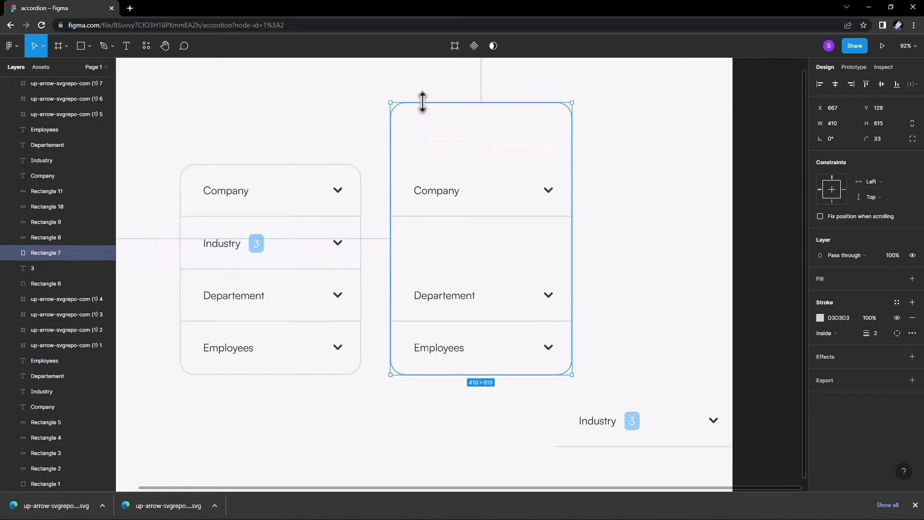
{"action": "left_click", "coordinate": [634, 235]}
{"action": "left_click_drag", "start_coordinate": [612, 225], "coordinate": [561, 208]}
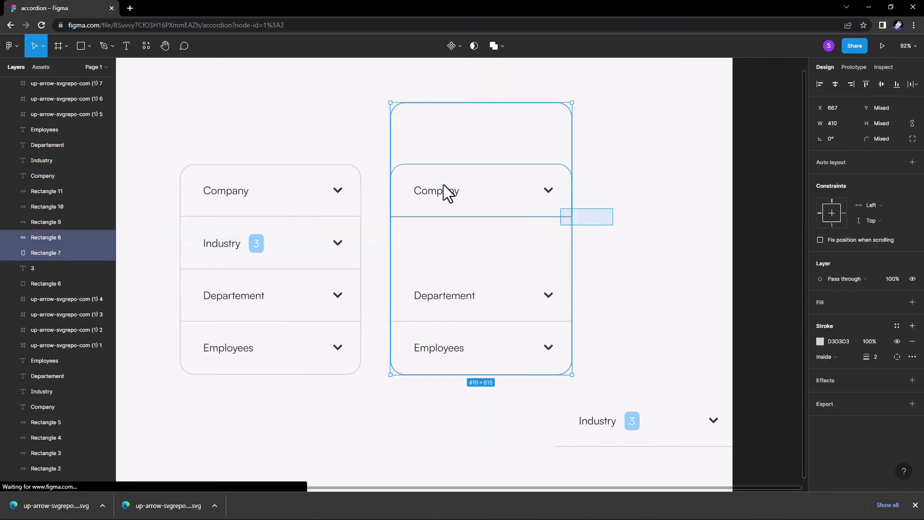
{"action": "left_click", "coordinate": [604, 166]}
{"action": "left_click", "coordinate": [99, 253]}
{"action": "left_click", "coordinate": [97, 253]}
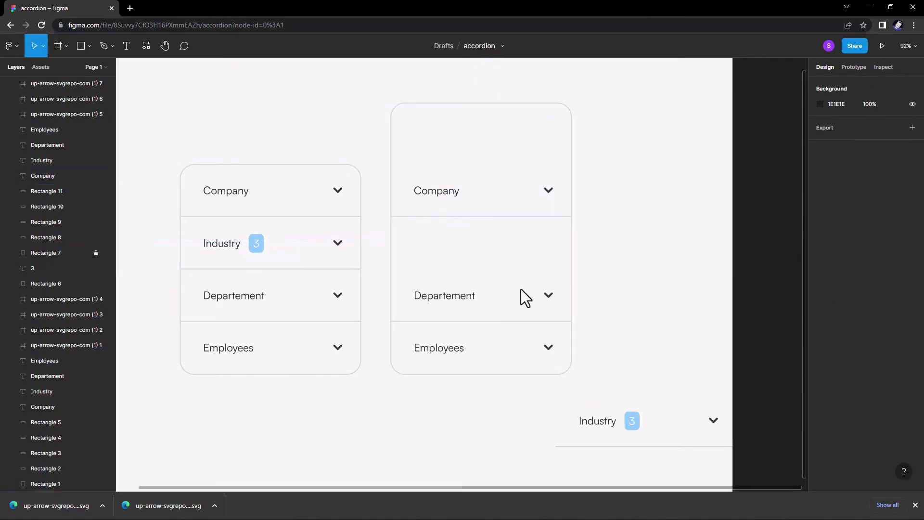
{"action": "mouse_move", "coordinate": [558, 212]}
{"action": "left_mouse_down"}
{"action": "mouse_move", "coordinate": [428, 189]}
{"action": "mouse_move", "coordinate": [440, 126]}
{"action": "left_mouse_up"}
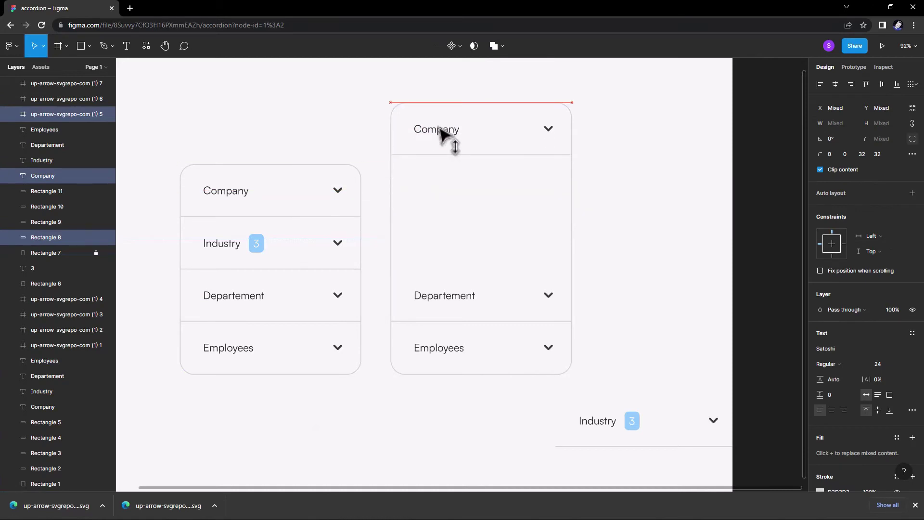
{"action": "left_click", "coordinate": [679, 398]}
Place the loose Industry row in the slot under Company and remove its box stroke
{"action": "mouse_move", "coordinate": [714, 459]}
{"action": "left_mouse_down"}
{"action": "mouse_move", "coordinate": [568, 411]}
{"action": "mouse_move", "coordinate": [421, 214]}
{"action": "mouse_move", "coordinate": [451, 187]}
{"action": "mouse_move", "coordinate": [455, 194]}
{"action": "left_mouse_up"}
{"action": "left_click", "coordinate": [592, 212]}
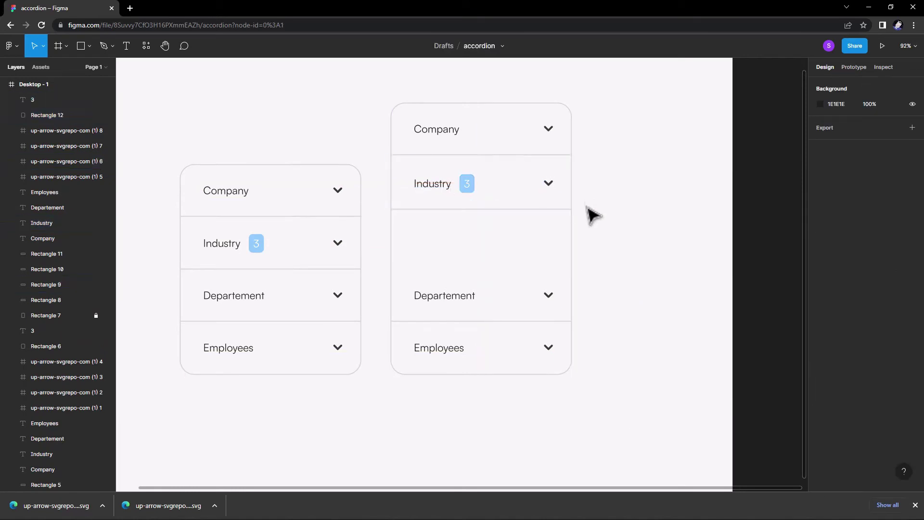
{"action": "left_click", "coordinate": [547, 211]}
{"action": "left_click", "coordinate": [610, 241]}
{"action": "left_click", "coordinate": [529, 212]}
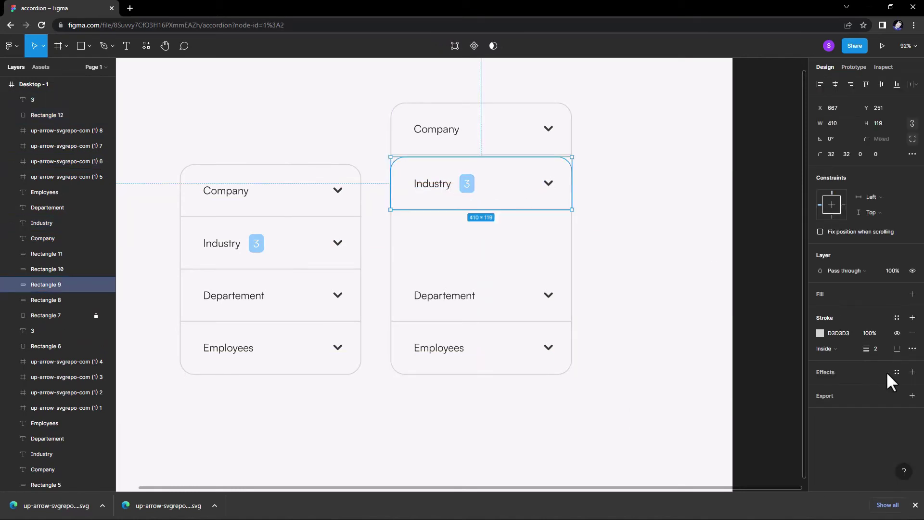
{"action": "left_click", "coordinate": [910, 333]}
{"action": "left_click", "coordinate": [677, 245]}
{"action": "scroll", "coordinate": [504, 240], "scroll_direction": "up", "scroll_amount": 2}
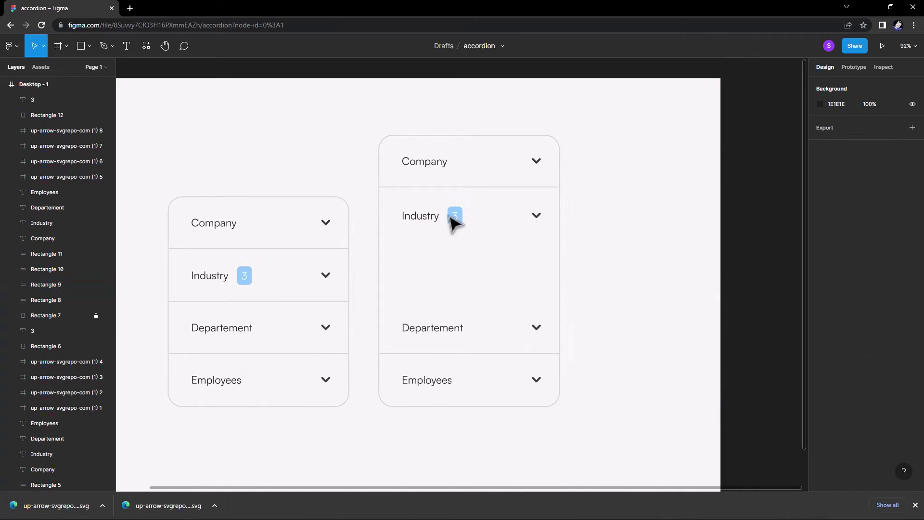
{"action": "left_click", "coordinate": [483, 232]}
Resize the Industry box to 410×253 so its bottom meets the Departement row
{"action": "left_click_drag", "start_coordinate": [481, 242], "coordinate": [480, 306]}
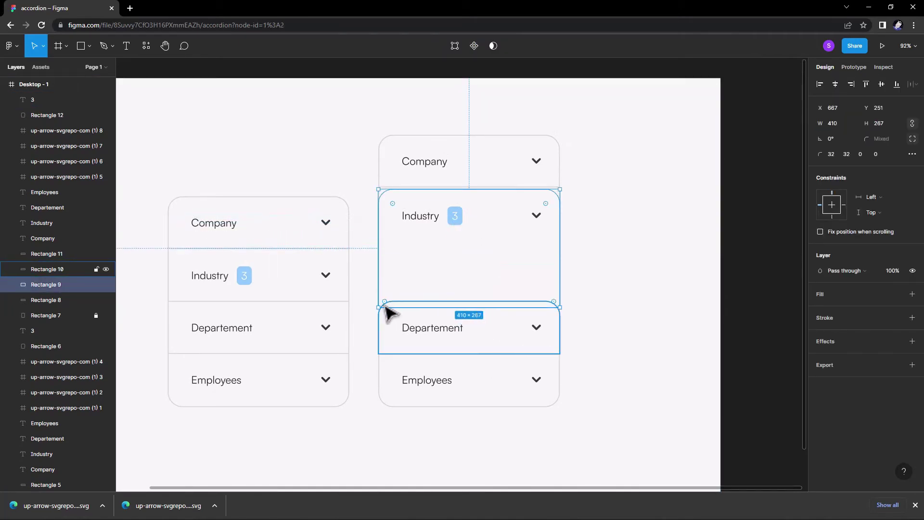
{"action": "left_click_drag", "start_coordinate": [386, 307], "coordinate": [392, 301]}
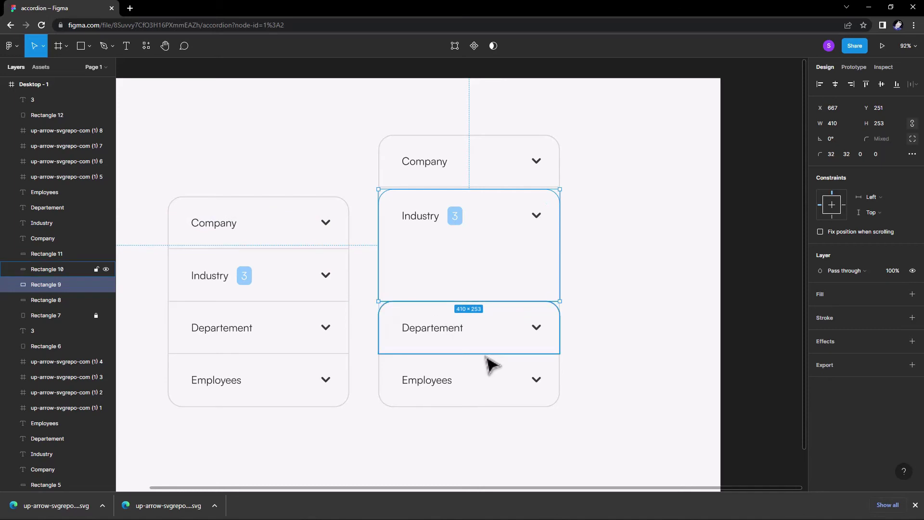
{"action": "scroll", "coordinate": [503, 356], "scroll_direction": "up", "scroll_amount": 3}
{"action": "scroll", "coordinate": [507, 336], "scroll_direction": "up", "scroll_amount": 2}
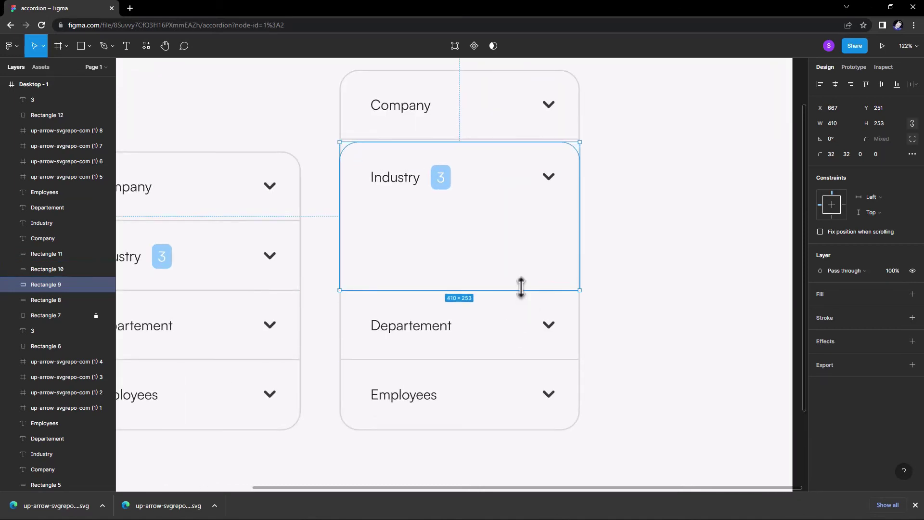
{"action": "left_click_drag", "start_coordinate": [520, 290], "coordinate": [501, 290]}
Give the Industry box a light grey CECECE fill and a corner radius of 0
{"action": "left_click", "coordinate": [911, 294]}
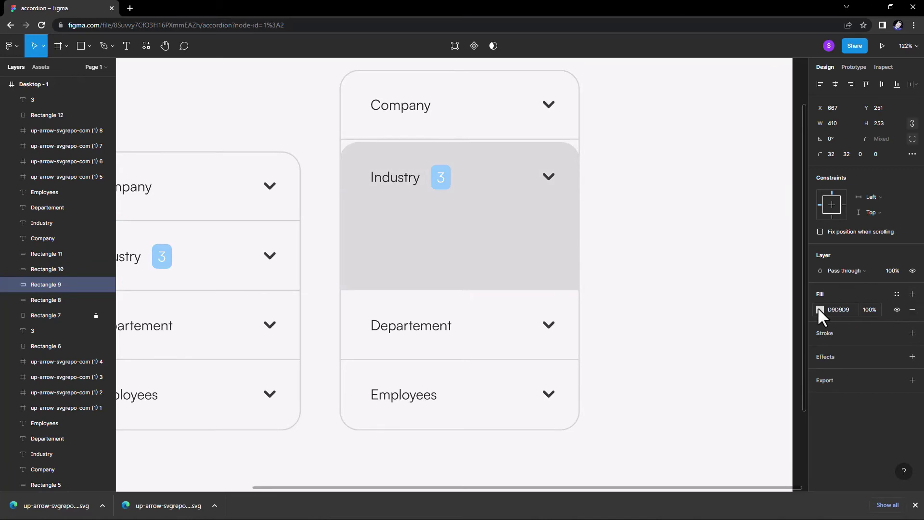
{"action": "left_click", "coordinate": [819, 310]}
{"action": "mouse_move", "coordinate": [796, 317]}
{"action": "left_mouse_down"}
{"action": "mouse_move", "coordinate": [709, 302]}
{"action": "mouse_move", "coordinate": [694, 273]}
{"action": "left_mouse_up"}
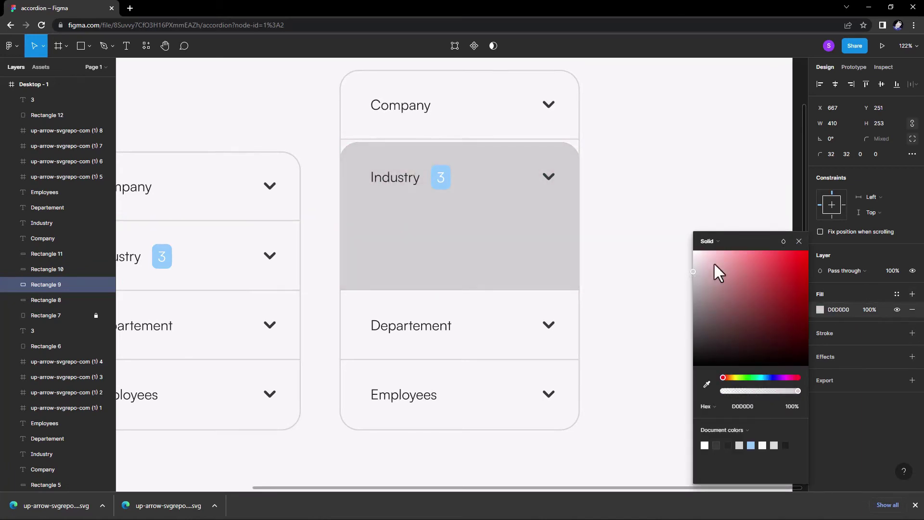
{"action": "key", "text": "Escape"}
{"action": "left_click_drag", "start_coordinate": [454, 140], "coordinate": [454, 137]}
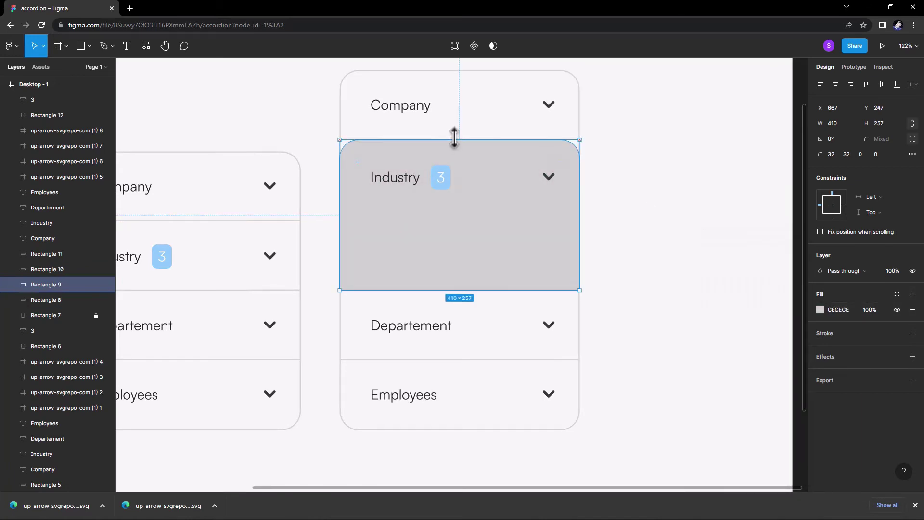
{"action": "left_click", "coordinate": [639, 177]}
{"action": "left_click", "coordinate": [577, 168]}
{"action": "type", "text": "0"}
{"action": "key", "text": "Return"}
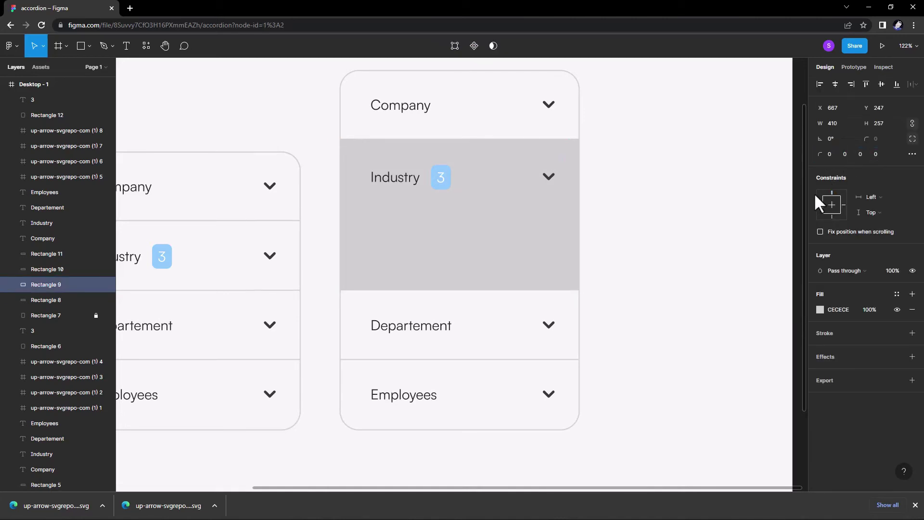
Add a per-side border to the Industry panel with the top side set to 0
{"action": "left_click", "coordinate": [911, 333]}
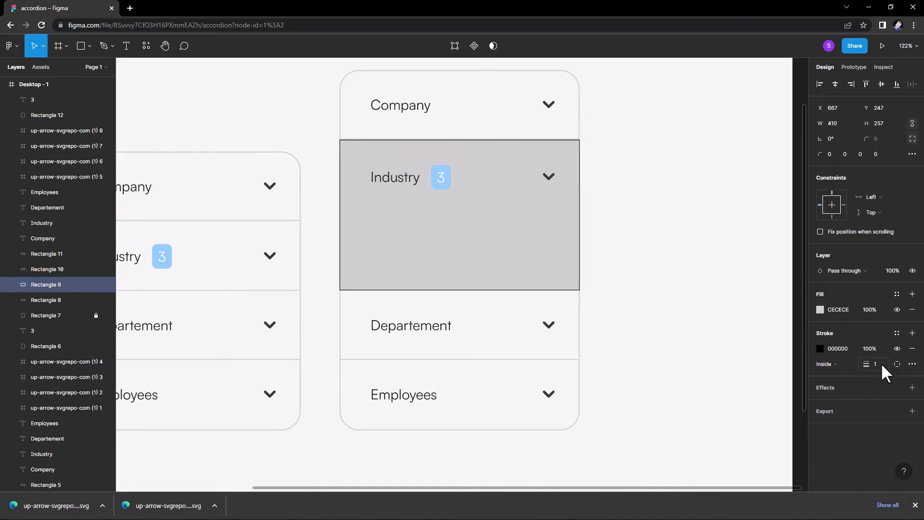
{"action": "left_click", "coordinate": [896, 364]}
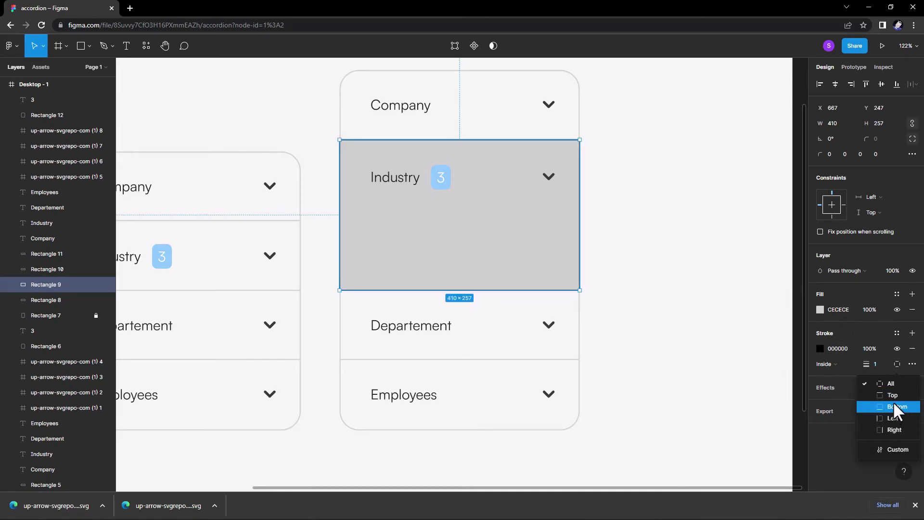
{"action": "left_click", "coordinate": [882, 455]}
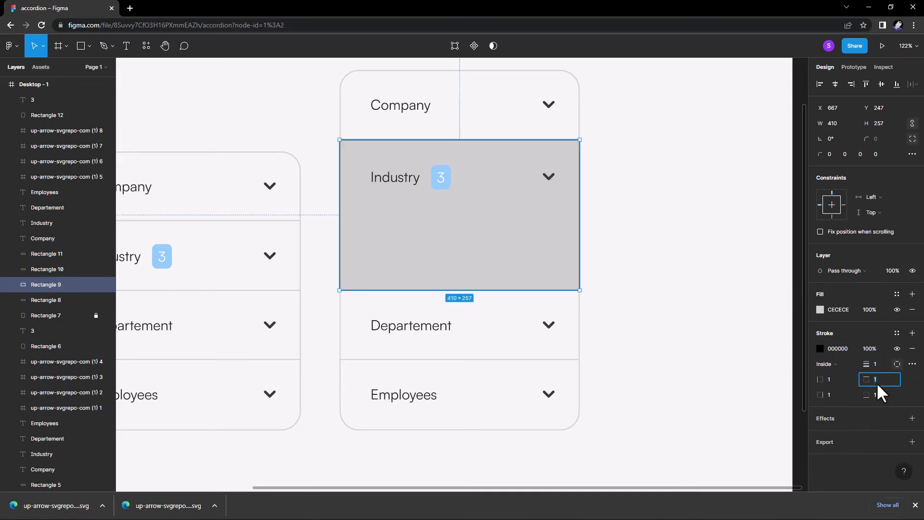
{"action": "type", "text": "0"}
{"action": "key", "text": "Tab"}
{"action": "type", "text": "0"}
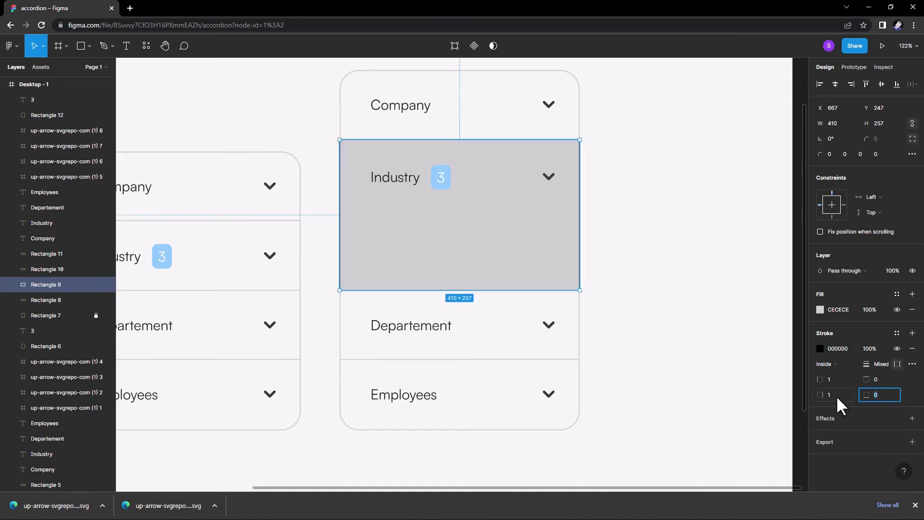
{"action": "left_click", "coordinate": [749, 353]}
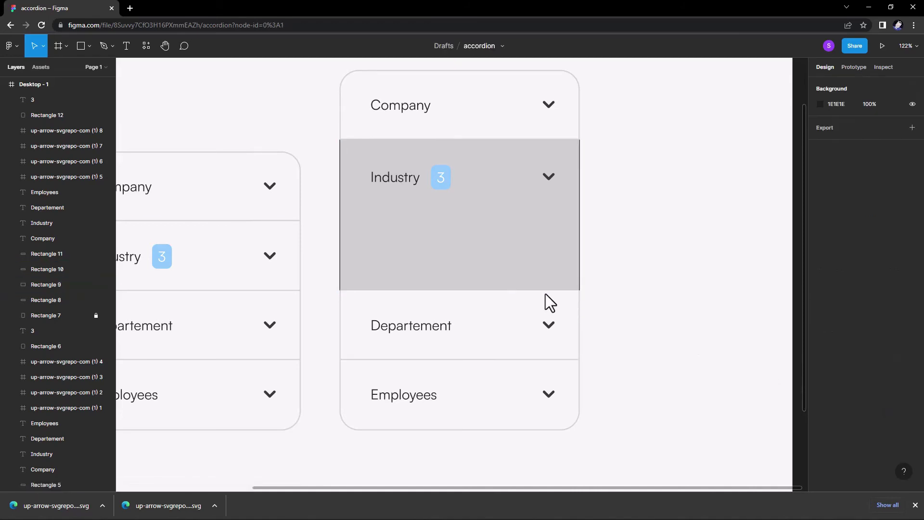
{"action": "scroll", "coordinate": [625, 303], "scroll_direction": "up", "scroll_amount": 1}
{"action": "left_click", "coordinate": [584, 308]}
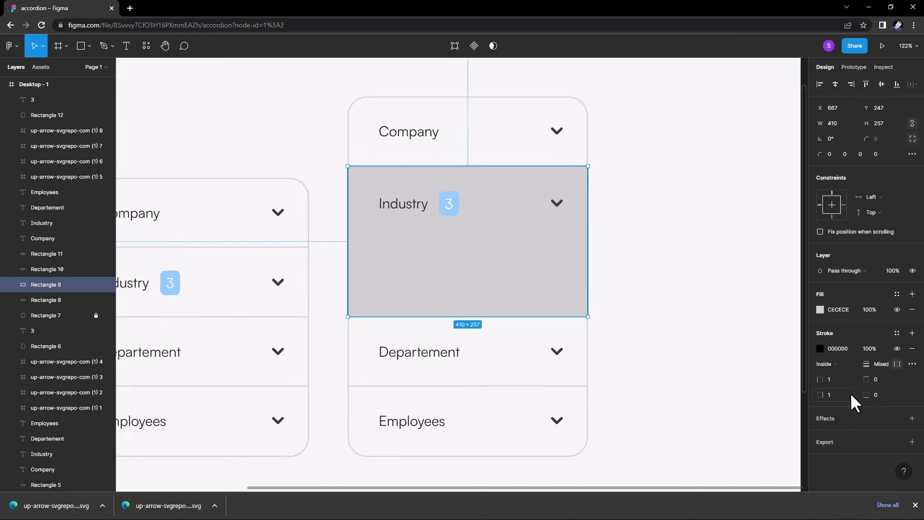
{"action": "type", "text": "1"}
{"action": "left_click", "coordinate": [878, 398]}
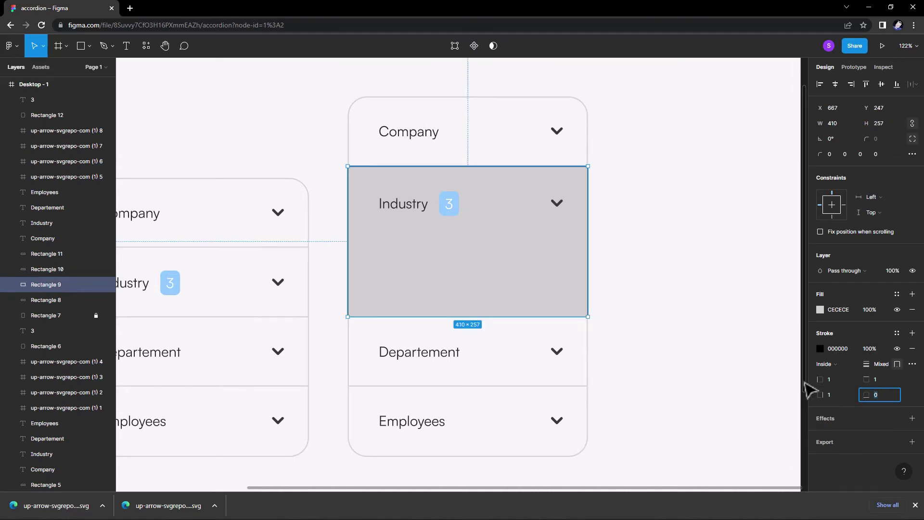
{"action": "left_click", "coordinate": [763, 374]}
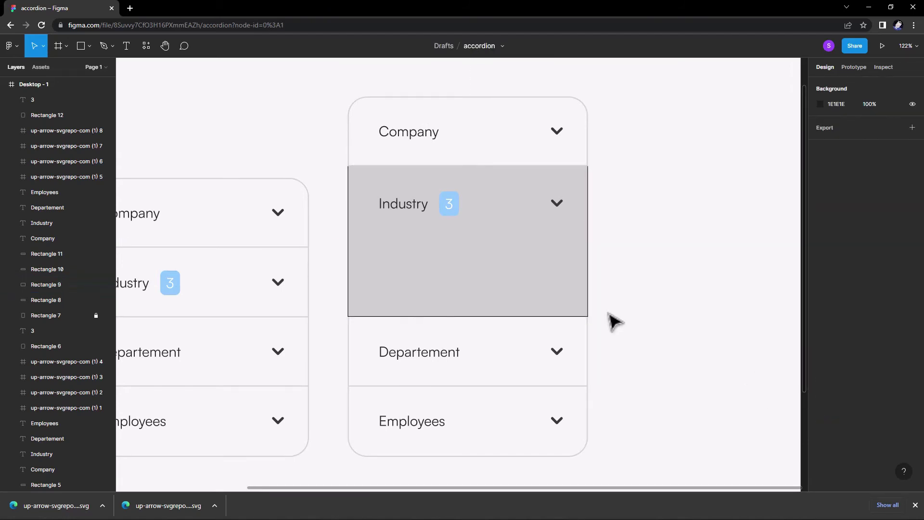
Match the panel border to the left card's D3D3D3 outline and lock the panel
{"action": "left_click", "coordinate": [584, 343]}
{"action": "left_click", "coordinate": [328, 337]}
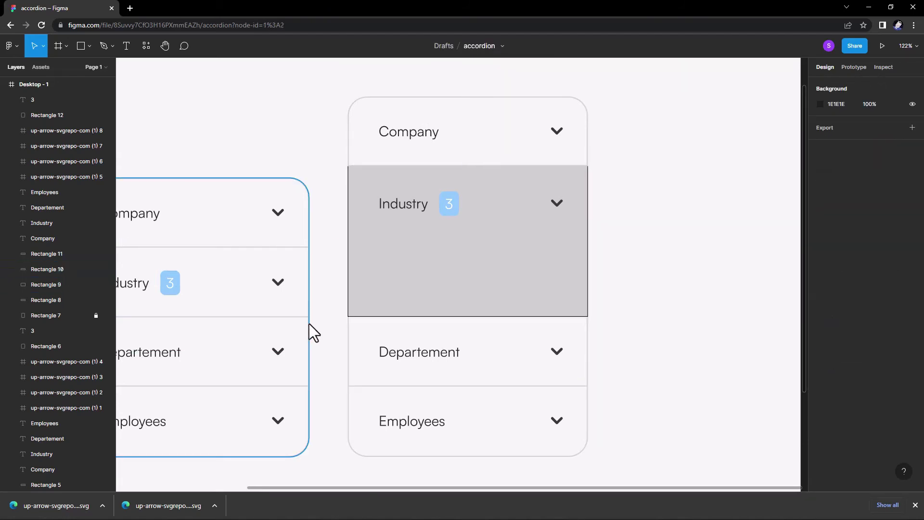
{"action": "left_click", "coordinate": [309, 323]}
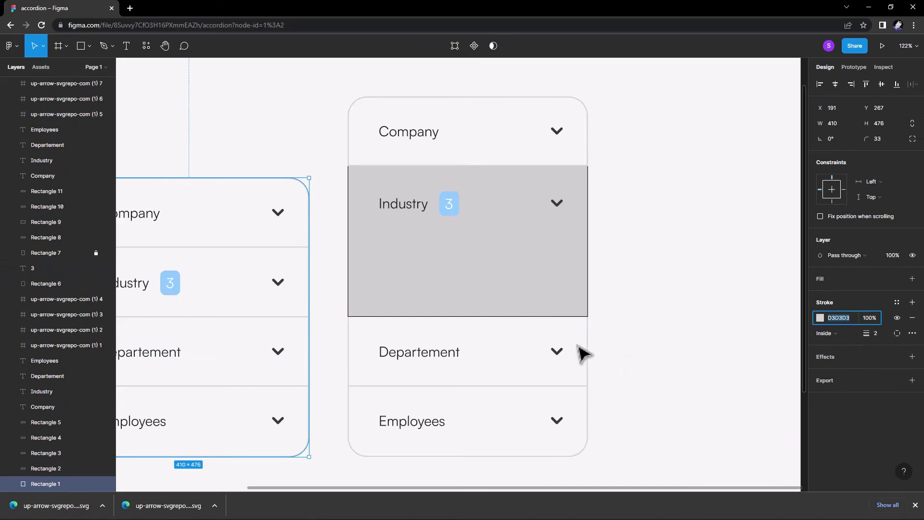
{"action": "left_click", "coordinate": [584, 314]}
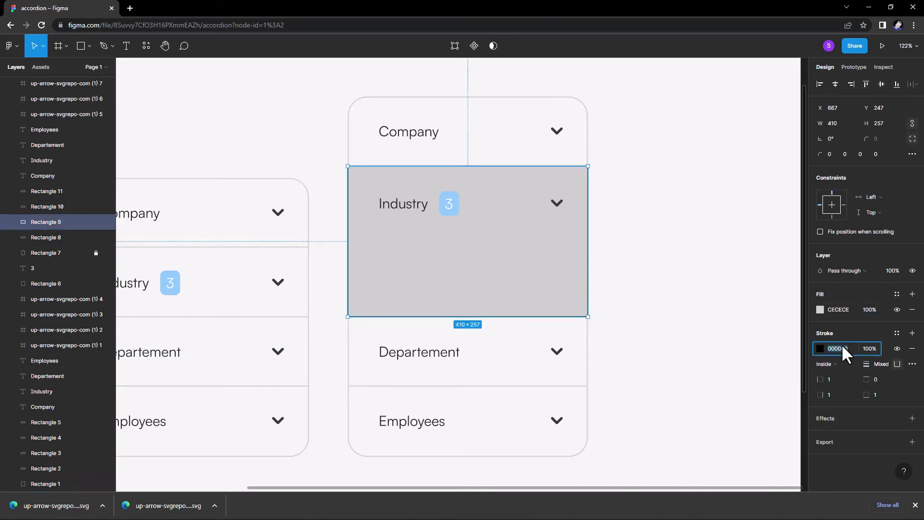
{"action": "left_click", "coordinate": [698, 310]}
{"action": "left_click_drag", "start_coordinate": [694, 308], "coordinate": [675, 318]}
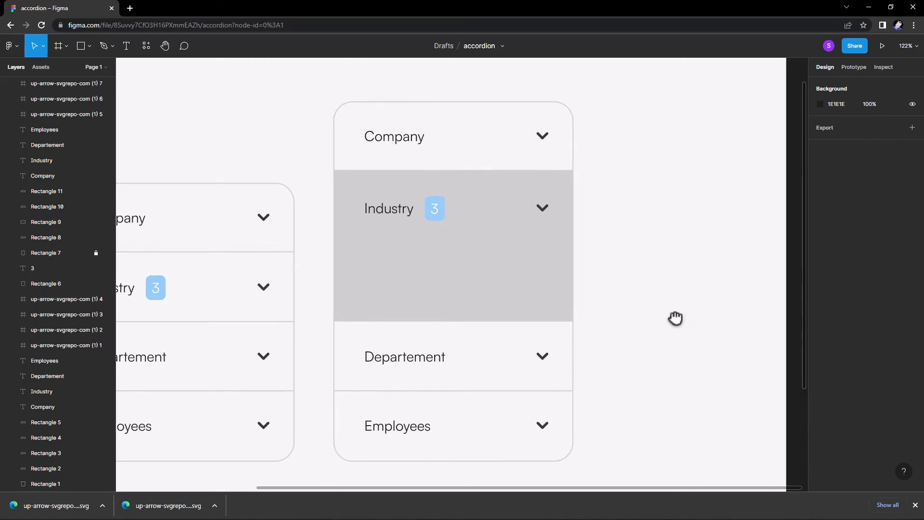
{"action": "left_click", "coordinate": [515, 264]}
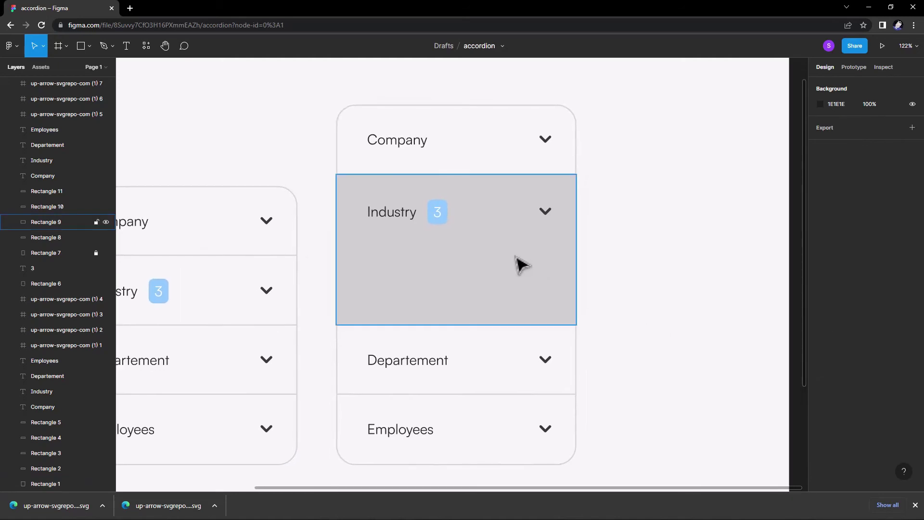
{"action": "left_click", "coordinate": [96, 222]}
{"action": "scroll", "coordinate": [414, 175], "scroll_direction": "left", "scroll_amount": 2}
{"action": "key", "text": "Escape"}
Set the Industry chevron's rotation to 180° and drag the blue badge under the Industry label
{"action": "left_click", "coordinate": [602, 214]}
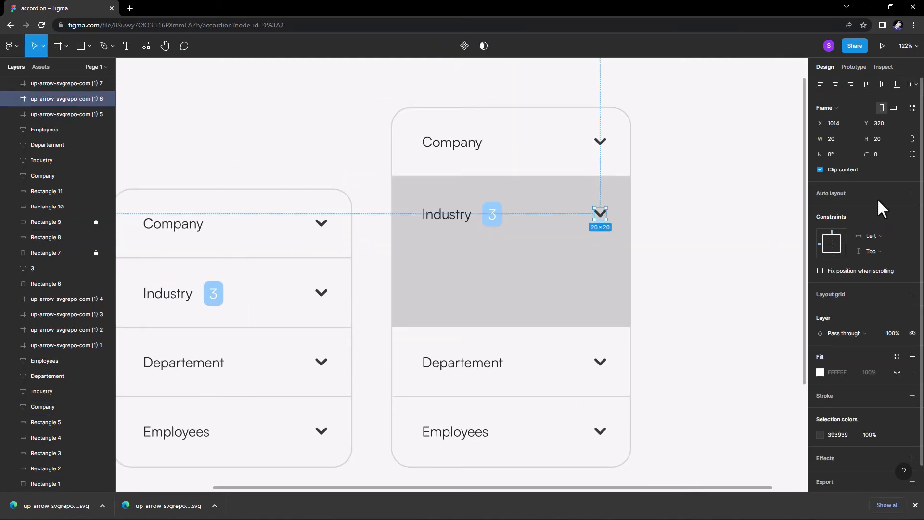
{"action": "left_click", "coordinate": [554, 149]}
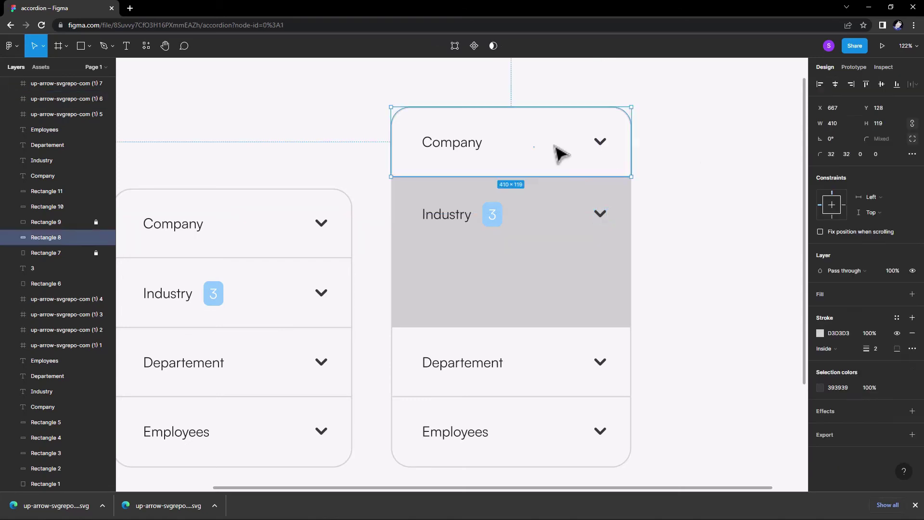
{"action": "key", "text": "8"}
{"action": "key", "text": "Return"}
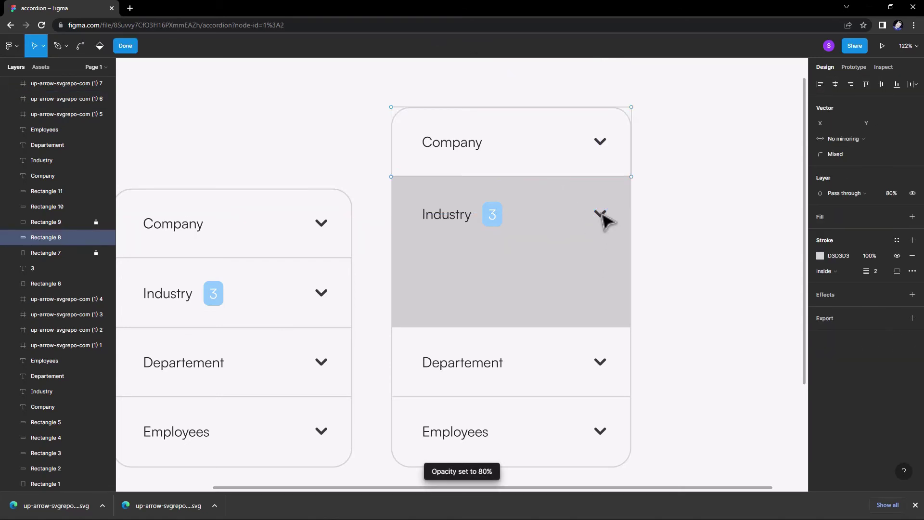
{"action": "left_click", "coordinate": [601, 219]}
{"action": "left_click", "coordinate": [830, 154]}
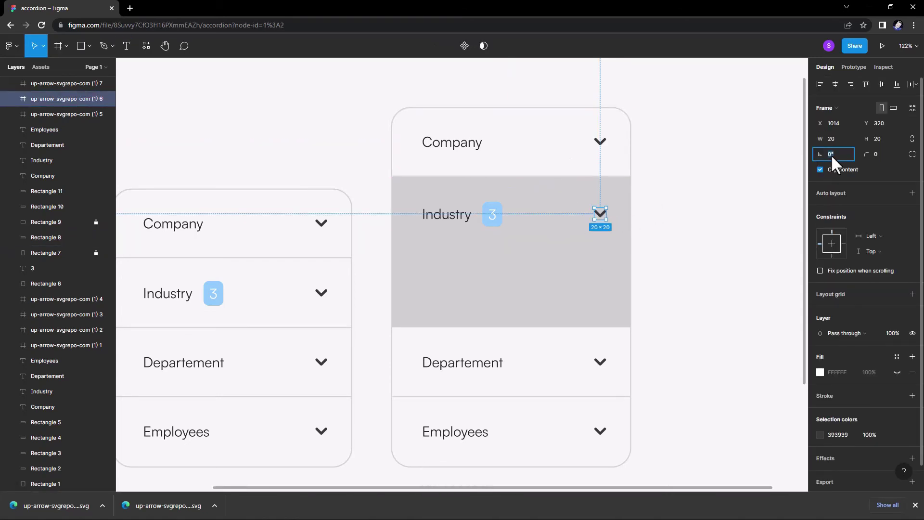
{"action": "type", "text": "18"}
{"action": "key", "text": "Return"}
{"action": "left_click", "coordinate": [758, 215]}
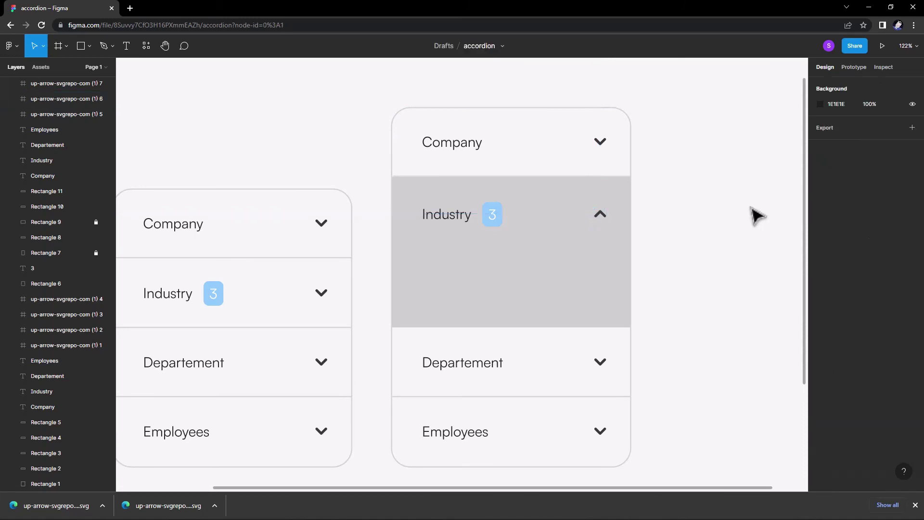
{"action": "left_click_drag", "start_coordinate": [498, 226], "coordinate": [434, 244]}
Darken the badge fill to a deeper blue and delete the 3 count text
{"action": "left_click", "coordinate": [820, 293]}
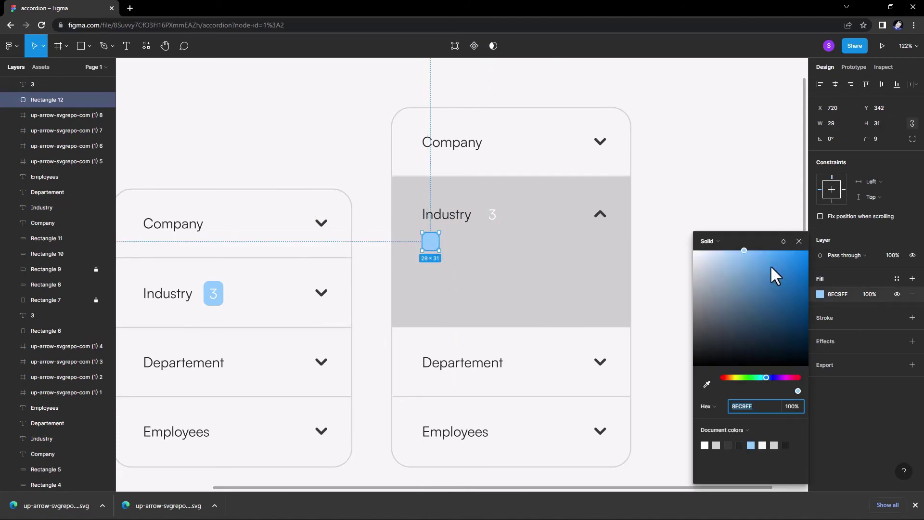
{"action": "left_click", "coordinate": [780, 262]}
{"action": "key", "text": "Escape"}
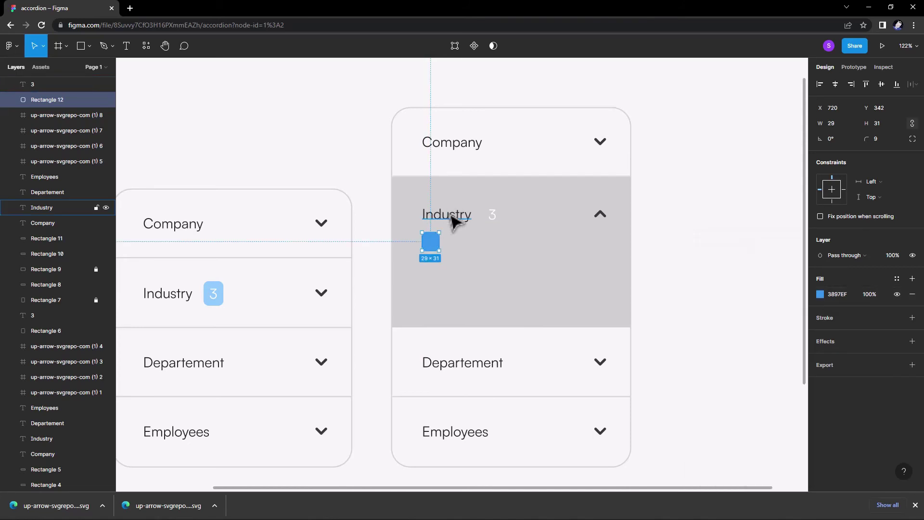
{"action": "left_click", "coordinate": [449, 218]}
{"action": "left_click", "coordinate": [498, 221]}
{"action": "key", "text": "Delete"}
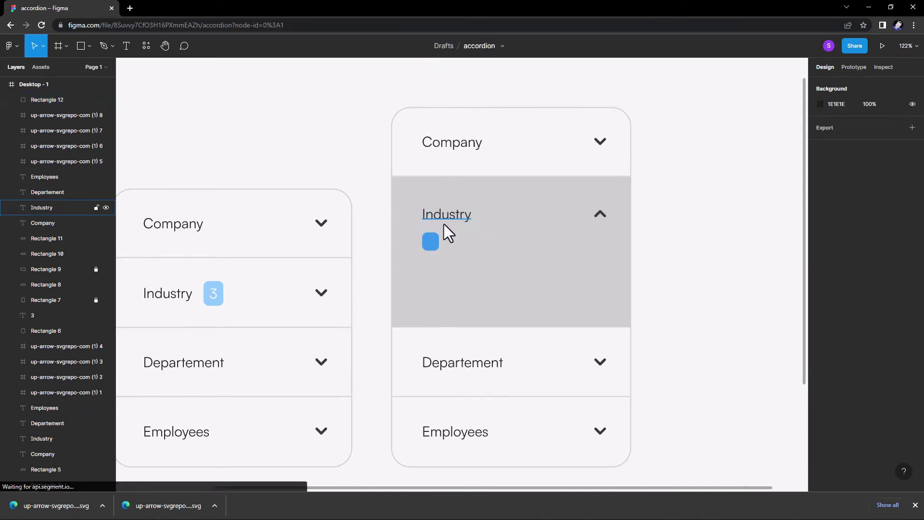
Duplicate the Industry text beside the blue square as list item Abject 1
{"action": "left_click", "coordinate": [446, 216]}
{"action": "left_click_drag", "start_coordinate": [446, 216], "coordinate": [476, 249]}
{"action": "double_click", "coordinate": [474, 243]}
{"action": "type", "text": "Abject 1"}
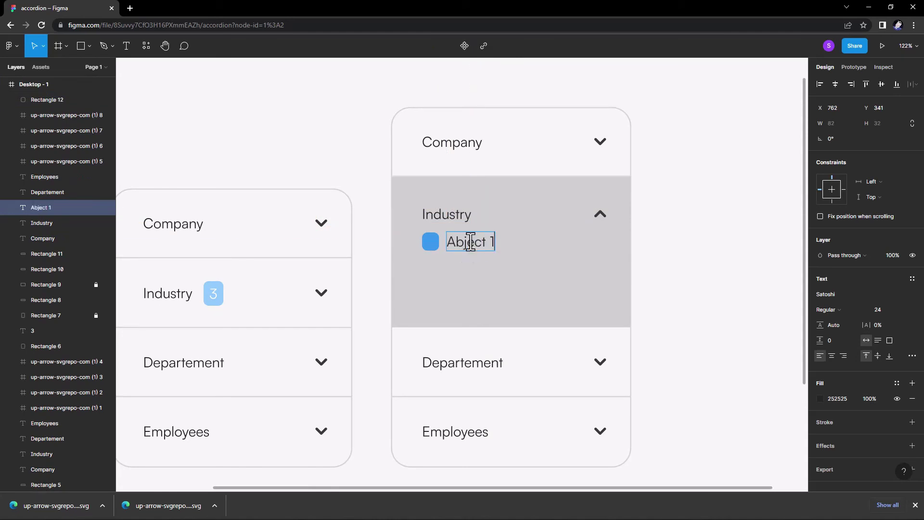
{"action": "key", "text": "Escape"}
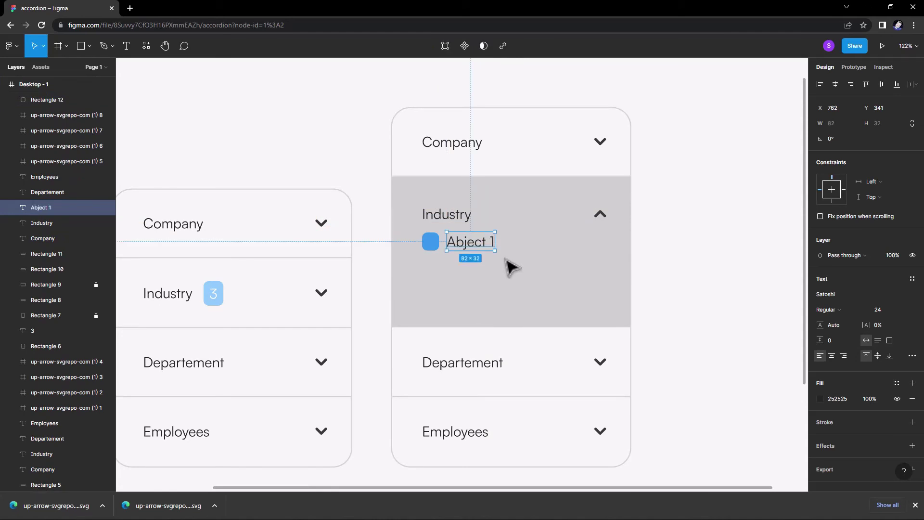
Duplicate the square and Abject 1 one row lower as Abject 2
{"action": "left_click", "coordinate": [512, 264]}
{"action": "left_click_drag", "start_coordinate": [462, 243], "coordinate": [430, 243]}
{"action": "left_click_drag", "start_coordinate": [439, 249], "coordinate": [438, 272]}
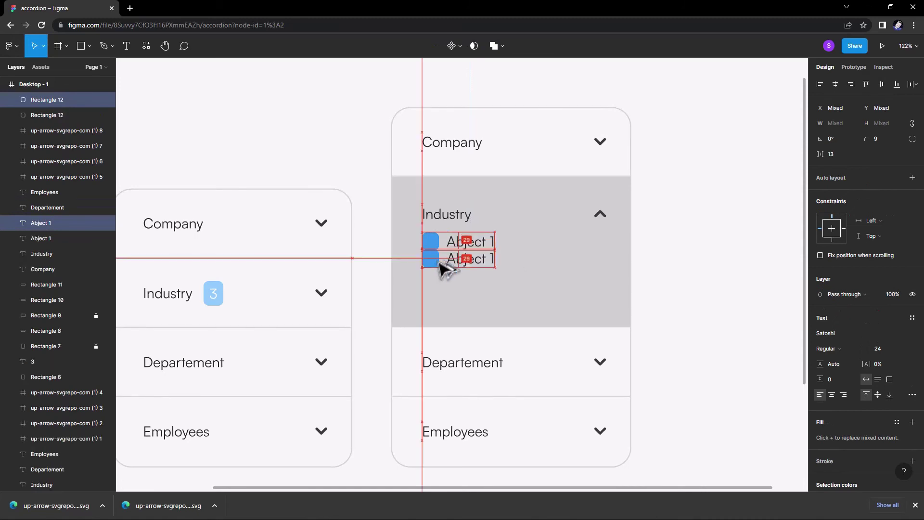
{"action": "double_click", "coordinate": [481, 266]}
{"action": "left_click", "coordinate": [492, 266]}
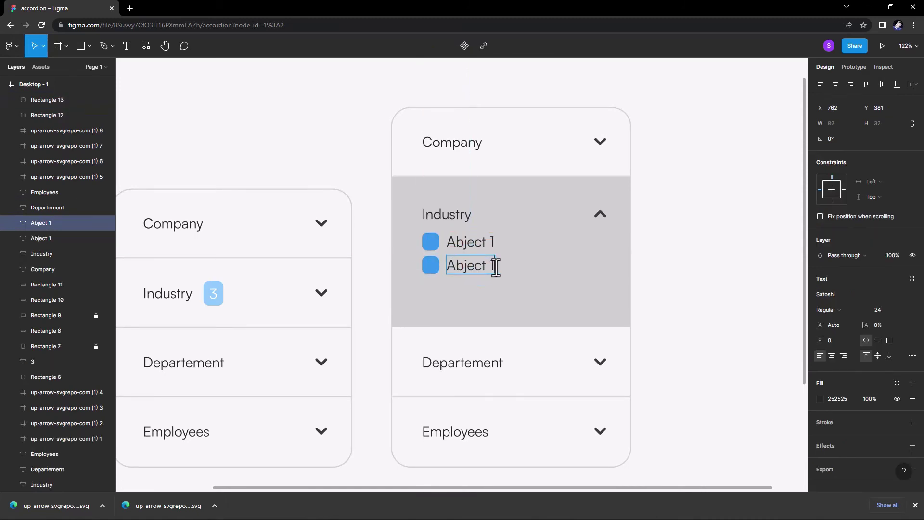
{"action": "type", "text": "2"}
{"action": "key", "text": "Escape"}
Reduce both items' font size and align Abject 2 with its blue square
{"action": "left_click", "coordinate": [470, 246], "text": "shift"}
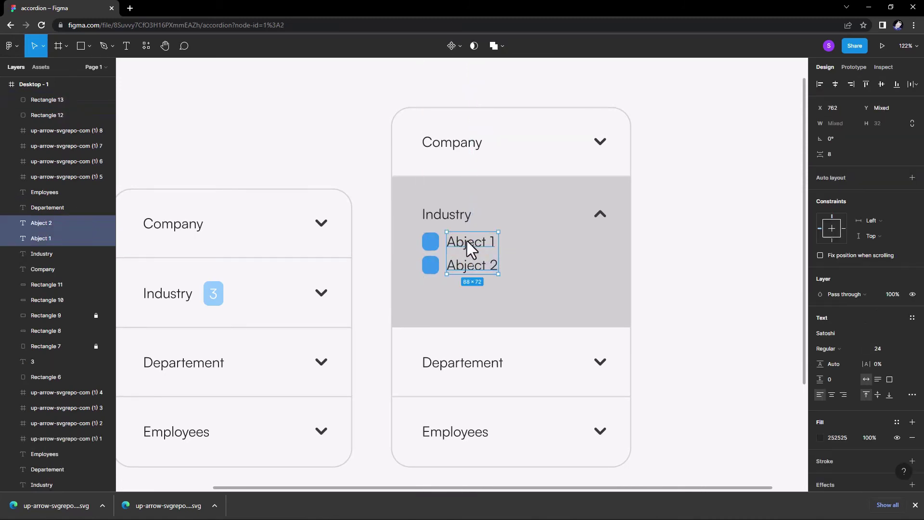
{"action": "left_click_drag", "start_coordinate": [868, 349], "coordinate": [825, 342]}
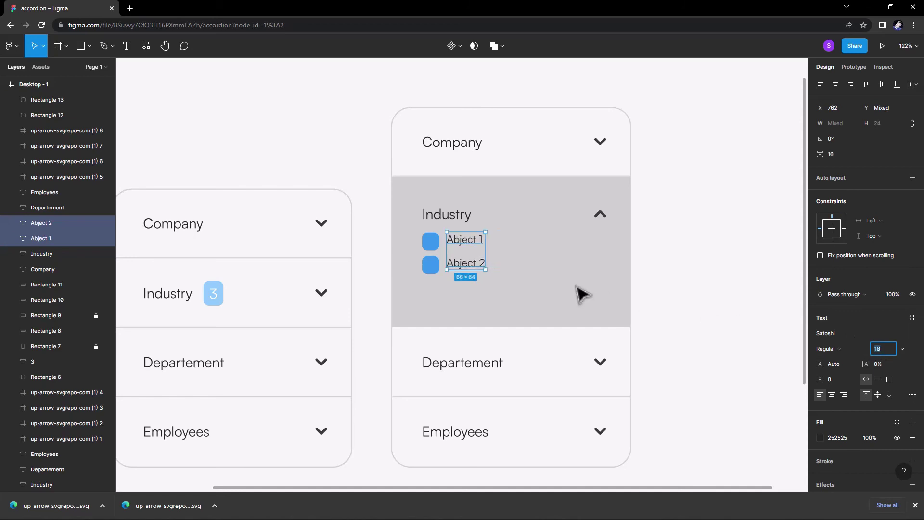
{"action": "left_click", "coordinate": [513, 276]}
{"action": "left_click_drag", "start_coordinate": [475, 268], "coordinate": [466, 247]}
{"action": "left_click_drag", "start_coordinate": [505, 284], "coordinate": [445, 232]}
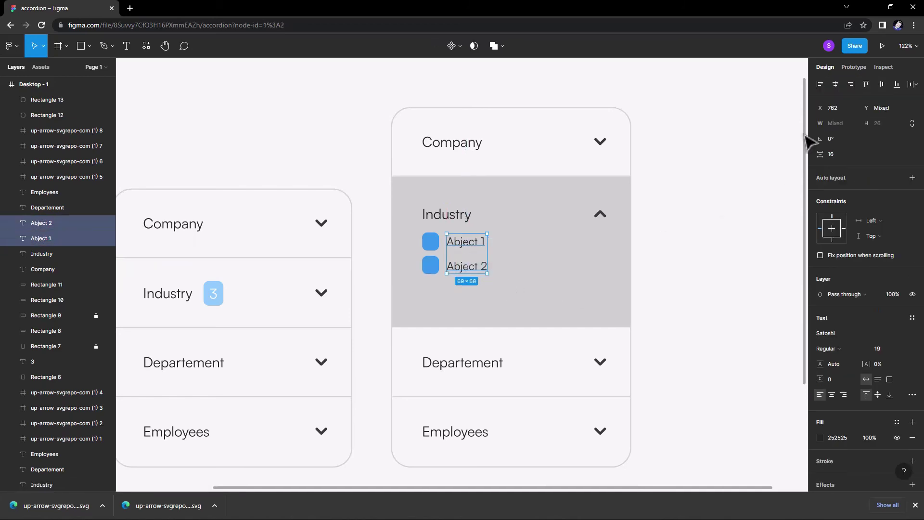
{"action": "left_click", "coordinate": [498, 277]}
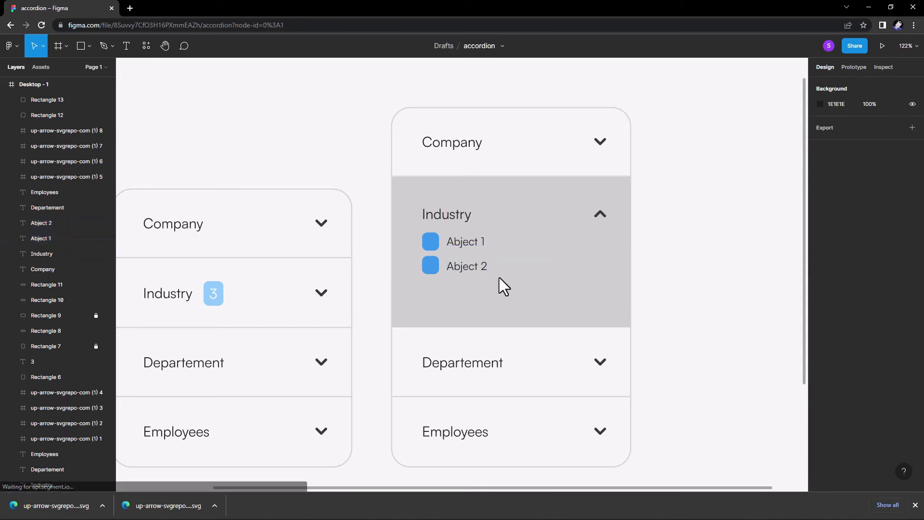
{"action": "left_click_drag", "start_coordinate": [498, 277], "coordinate": [429, 234]}
Duplicate the Abject 2 row below itself and relabel the copy Abject 3
{"action": "left_click", "coordinate": [526, 268]}
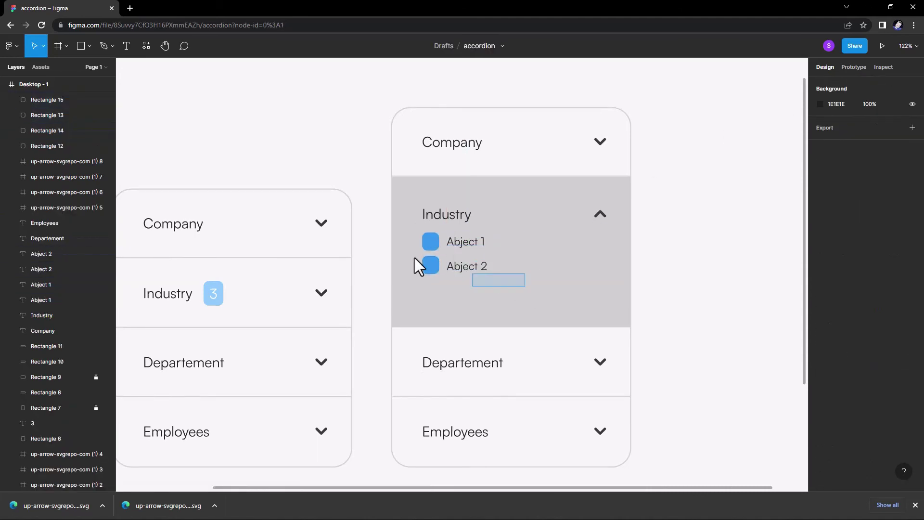
{"action": "left_click", "coordinate": [433, 270]}
{"action": "left_click_drag", "start_coordinate": [433, 270], "coordinate": [434, 295]}
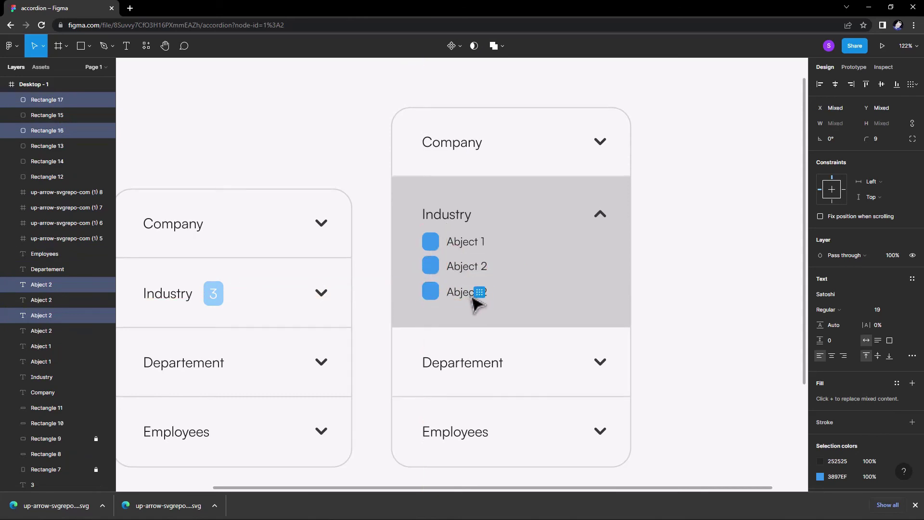
{"action": "double_click", "coordinate": [483, 293]}
{"action": "type", "text": "3"}
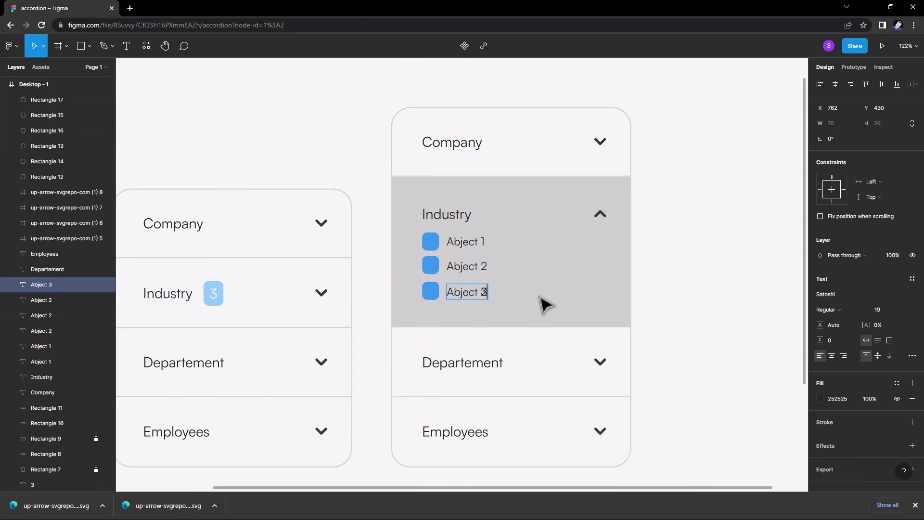
{"action": "key", "text": "BackSpace"}
{"action": "type", "text": "2"}
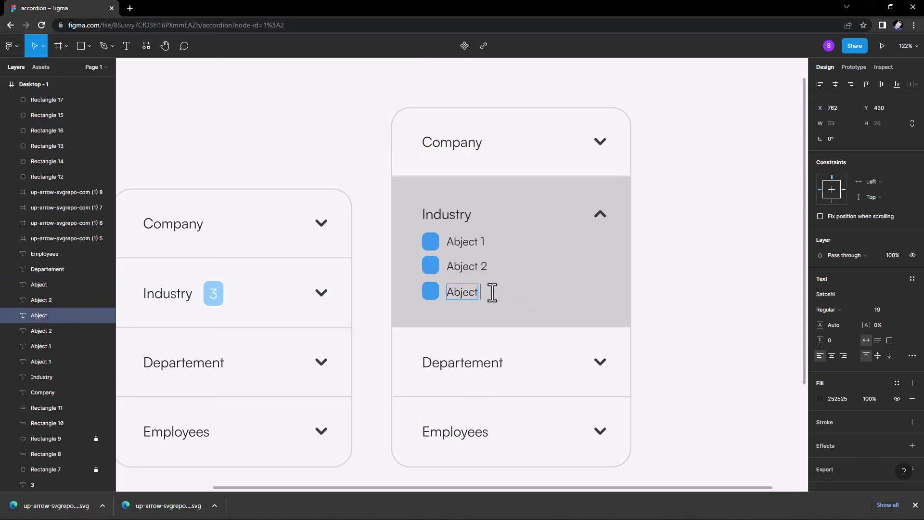
{"action": "key", "text": "Escape"}
Nudge the Abject 2 and Abject 3 rows down so the three rows are evenly spaced
{"action": "scroll", "coordinate": [529, 317], "scroll_direction": "up", "scroll_amount": 1}
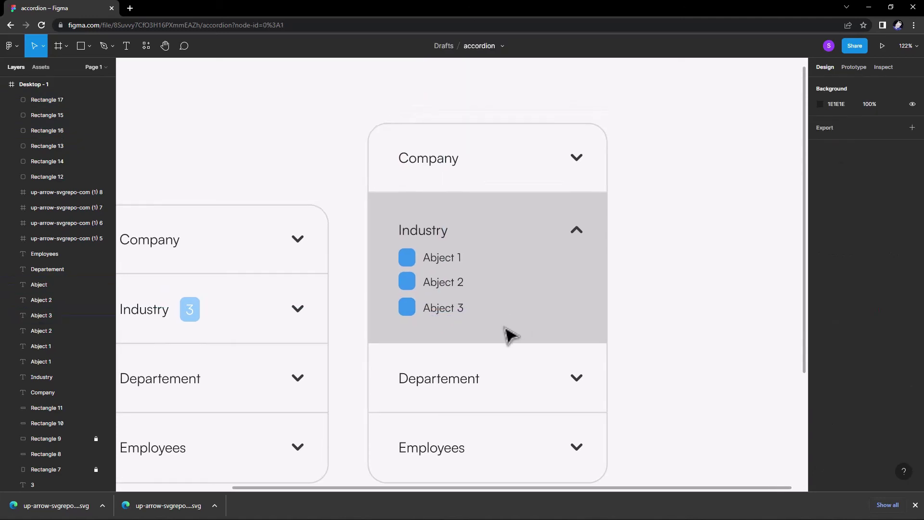
{"action": "mouse_move", "coordinate": [507, 323]}
{"action": "left_mouse_down"}
{"action": "mouse_move", "coordinate": [383, 301]}
{"action": "mouse_move", "coordinate": [423, 323]}
{"action": "left_mouse_up"}
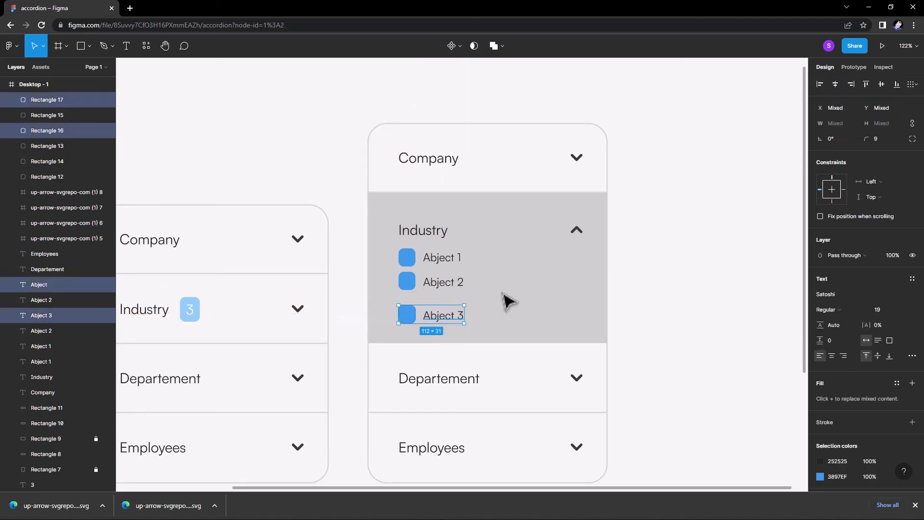
{"action": "key", "text": "Escape"}
{"action": "left_click_drag", "start_coordinate": [396, 284], "coordinate": [415, 297]}
{"action": "key", "text": "Escape"}
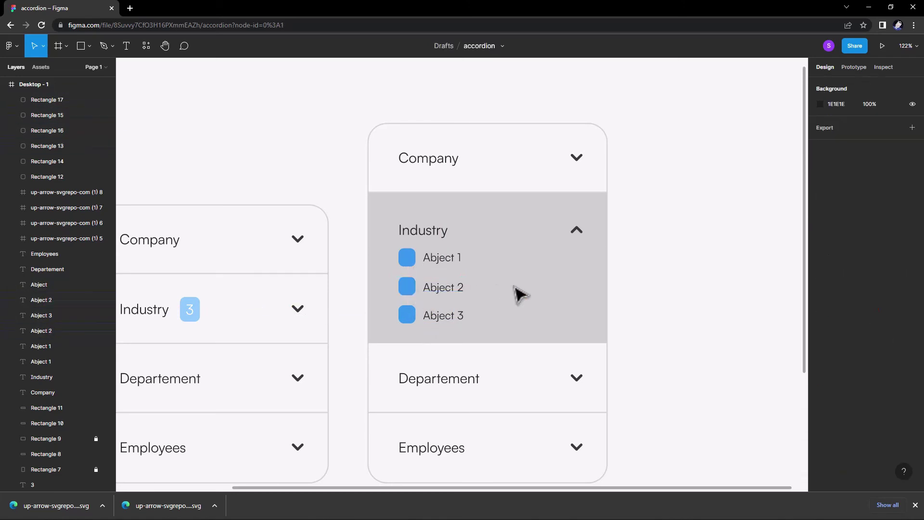
Paste the tick graphic, shrink it to 18×18 and place it in front inside the Abject 1 box
{"action": "left_click", "coordinate": [443, 292]}
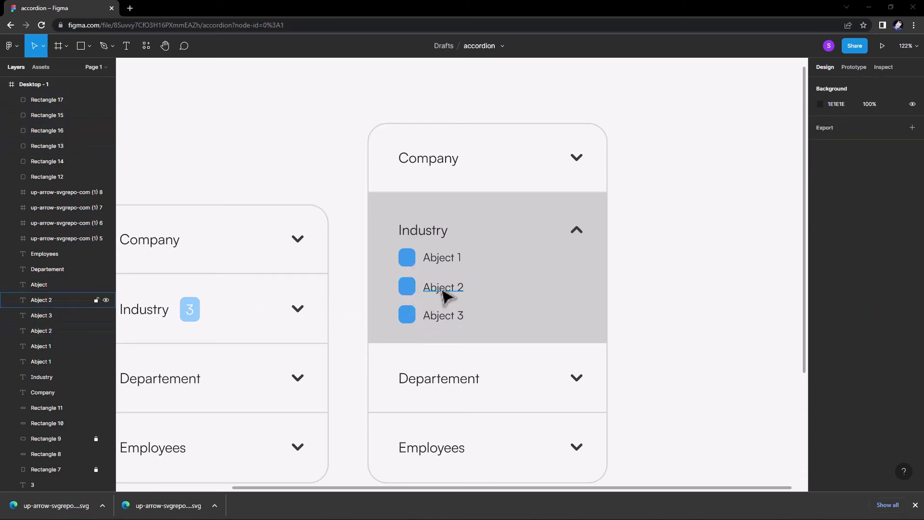
{"action": "key", "text": "ctrl+v"}
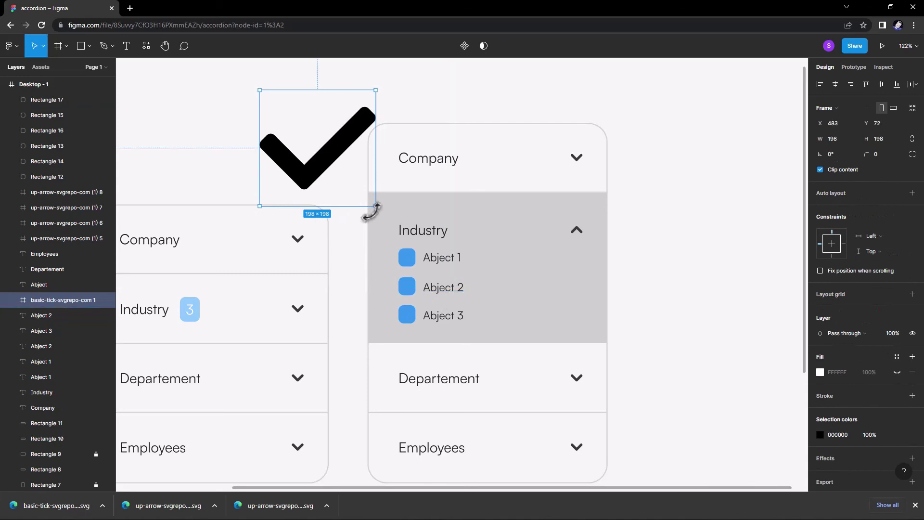
{"action": "mouse_move", "coordinate": [371, 206]}
{"action": "left_mouse_down"}
{"action": "mouse_move", "coordinate": [261, 105]}
{"action": "mouse_move", "coordinate": [411, 254]}
{"action": "left_mouse_up"}
{"action": "scroll", "coordinate": [412, 257], "scroll_direction": "up", "scroll_amount": 5, "text": "ctrl"}
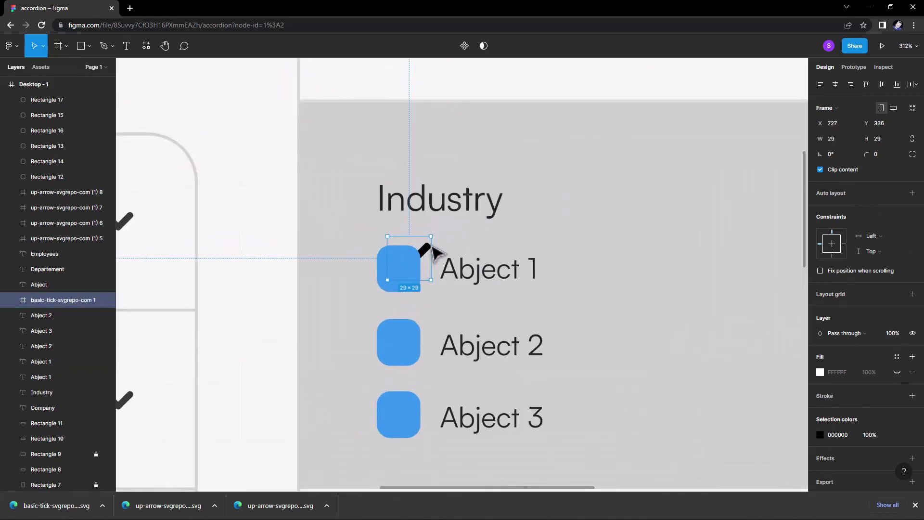
{"action": "right_click", "coordinate": [435, 251]}
{"action": "left_click", "coordinate": [445, 260]}
{"action": "mouse_move", "coordinate": [413, 268]}
{"action": "left_mouse_down"}
{"action": "mouse_move", "coordinate": [422, 262]}
{"action": "mouse_move", "coordinate": [404, 281]}
{"action": "left_mouse_up"}
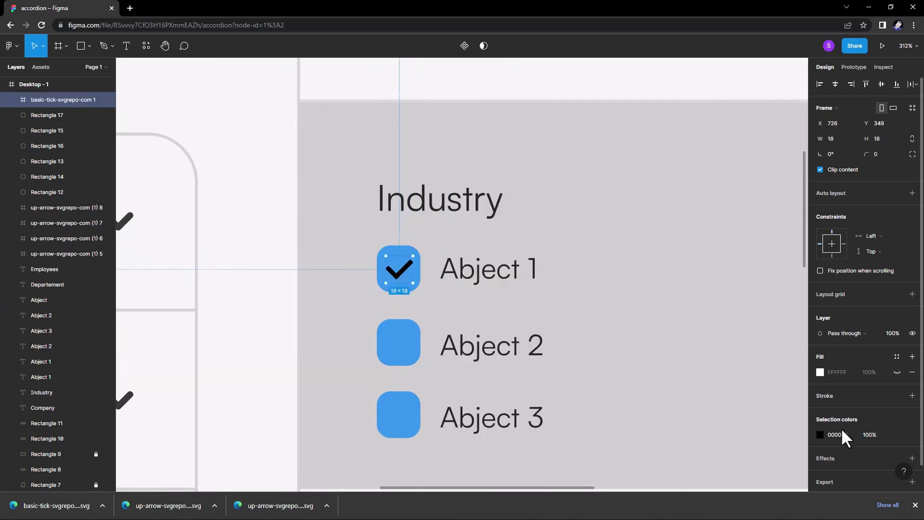
Recolour the tick light grey E2E2E2 and copy it onto the Abject 2 box
{"action": "left_click", "coordinate": [820, 435]}
{"action": "left_click", "coordinate": [728, 340]}
{"action": "left_click_drag", "start_coordinate": [693, 295], "coordinate": [649, 238]}
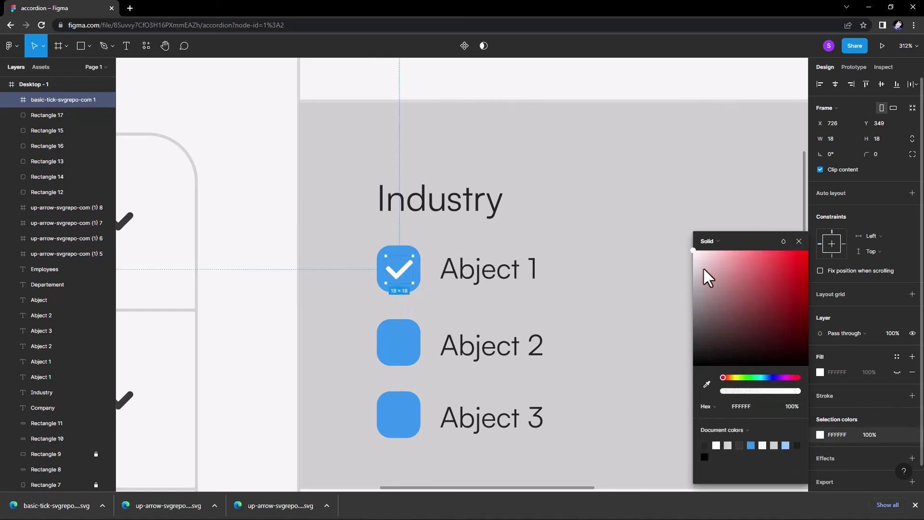
{"action": "left_click", "coordinate": [799, 241]}
{"action": "left_click", "coordinate": [820, 434]}
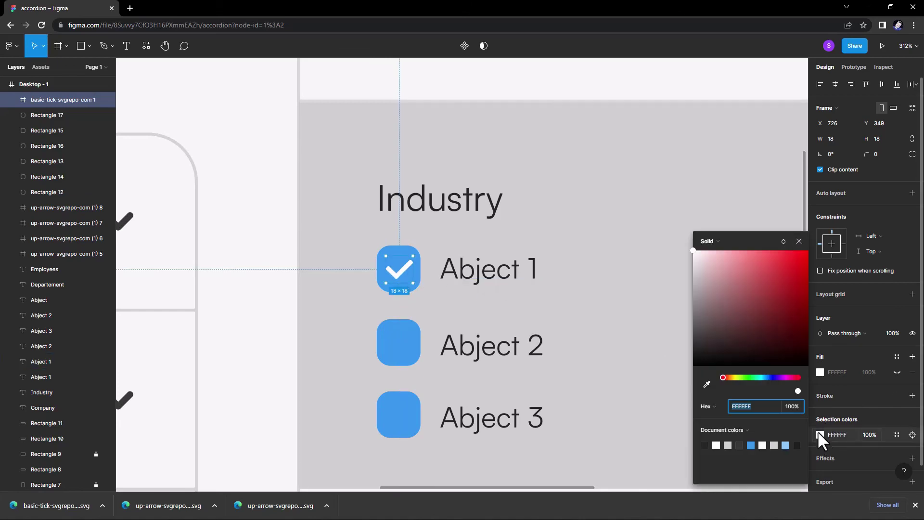
{"action": "left_click", "coordinate": [704, 276]}
{"action": "left_click_drag", "start_coordinate": [694, 279], "coordinate": [674, 270]}
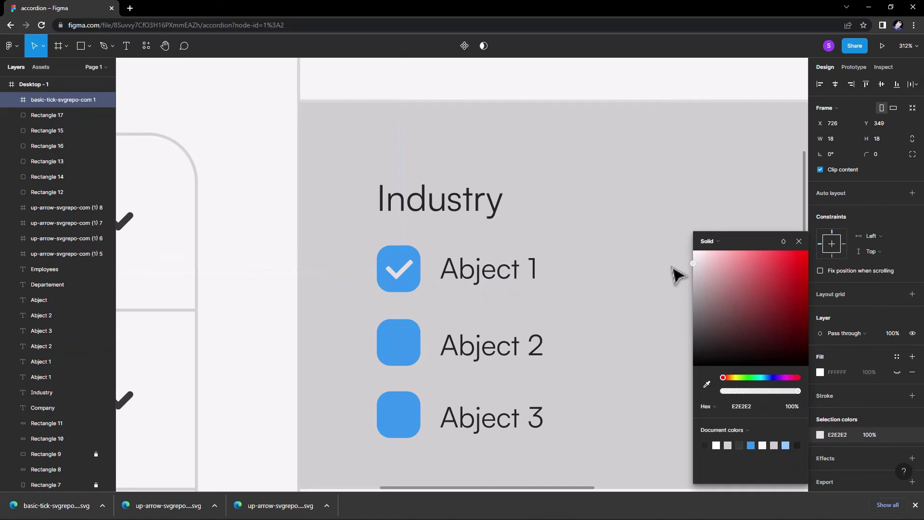
{"action": "left_click", "coordinate": [798, 241]}
{"action": "left_click_drag", "start_coordinate": [404, 283], "coordinate": [407, 426]}
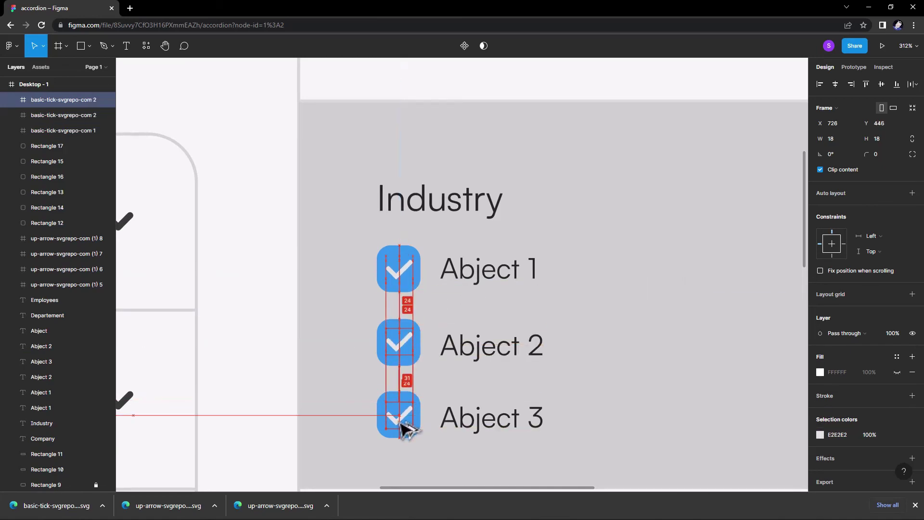
Drop the last tick copy onto the Abject 3 box and zoom out to the whole Desktop frame
{"action": "left_click", "coordinate": [615, 382]}
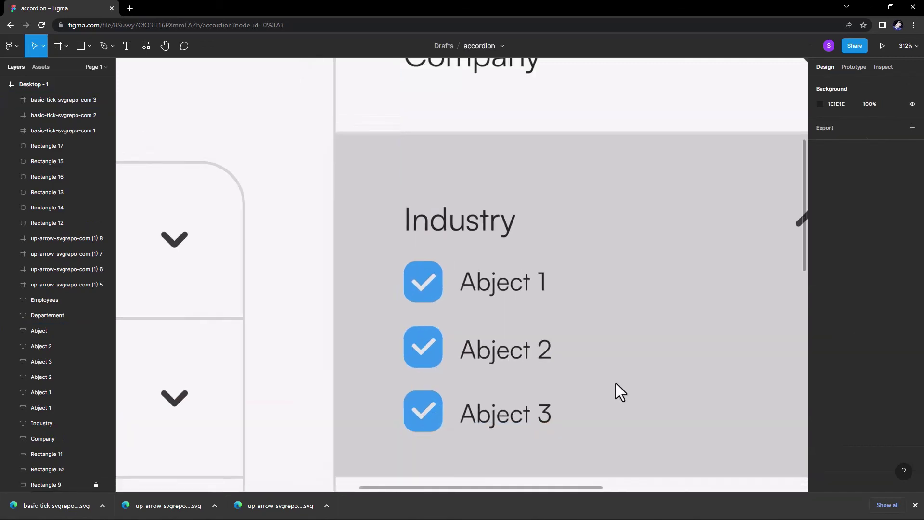
{"action": "scroll", "coordinate": [615, 382], "scroll_direction": "down", "scroll_amount": 1, "text": "ctrl"}
{"action": "scroll", "coordinate": [481, 361], "scroll_direction": "down", "scroll_amount": 3}
{"action": "scroll", "coordinate": [481, 357], "scroll_direction": "up", "scroll_amount": 2}
{"action": "scroll", "coordinate": [540, 307], "scroll_direction": "down", "scroll_amount": 3}
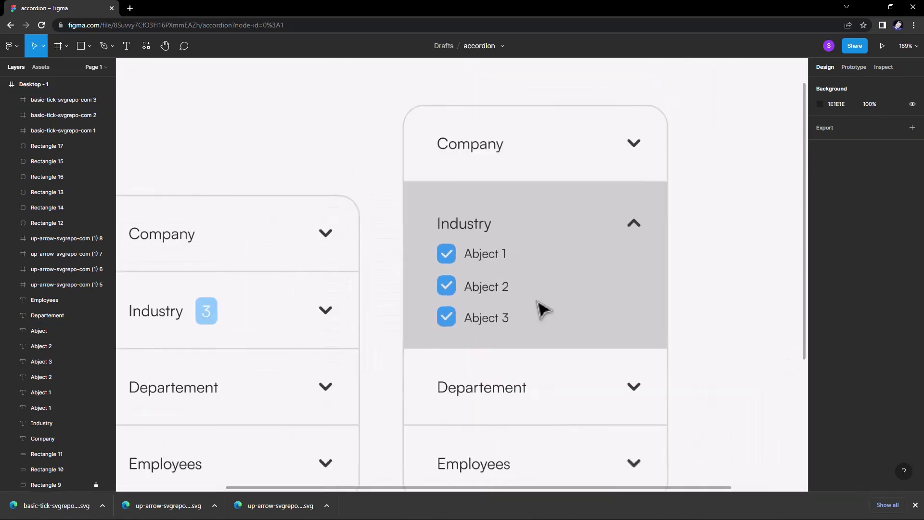
{"action": "scroll", "coordinate": [512, 308], "scroll_direction": "up", "scroll_amount": 5, "text": "ctrl"}
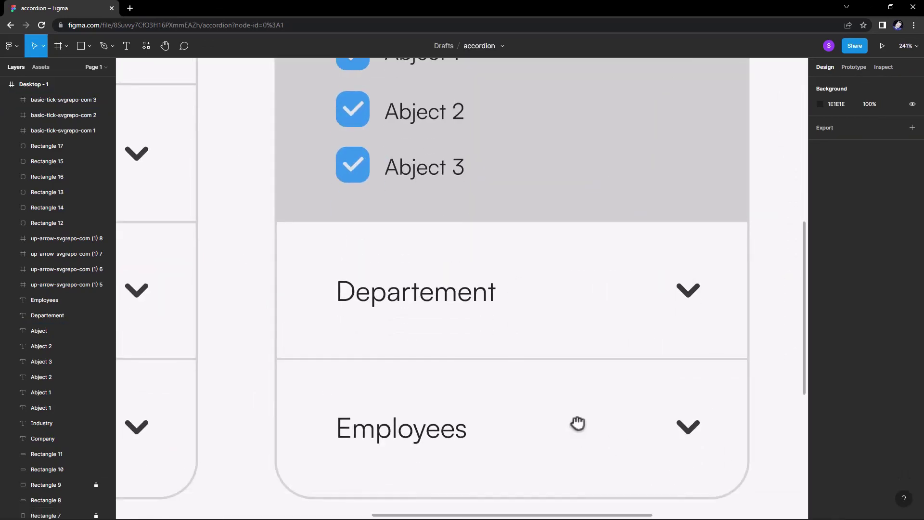
{"action": "scroll", "coordinate": [577, 423], "scroll_direction": "down", "scroll_amount": 2}
{"action": "scroll", "coordinate": [512, 402], "scroll_direction": "left", "scroll_amount": 5}
{"action": "scroll", "coordinate": [606, 387], "scroll_direction": "left", "scroll_amount": 4}
{"action": "scroll", "coordinate": [480, 433], "scroll_direction": "up", "scroll_amount": 3}
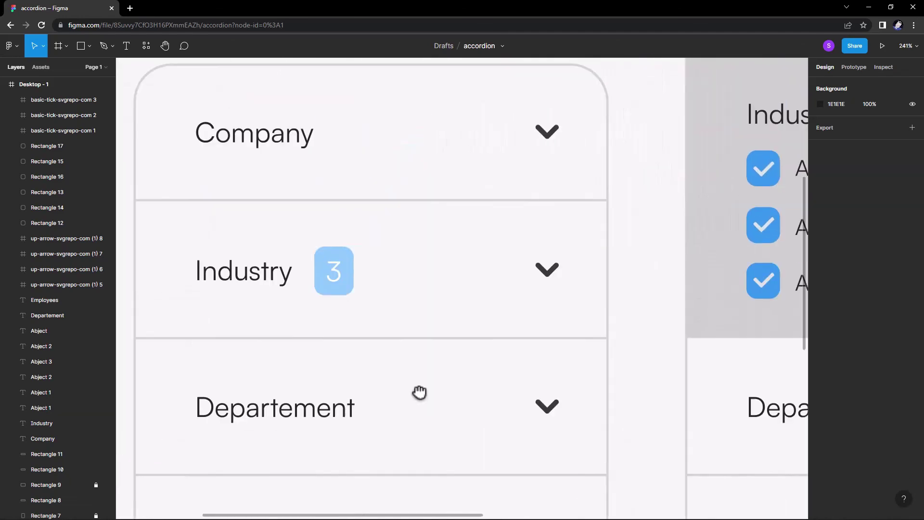
{"action": "scroll", "coordinate": [470, 393], "scroll_direction": "down", "scroll_amount": 1, "text": "ctrl"}
{"action": "scroll", "coordinate": [469, 394], "scroll_direction": "down", "scroll_amount": 5, "text": "ctrl"}
{"action": "scroll", "coordinate": [439, 371], "scroll_direction": "down", "scroll_amount": 2, "text": "ctrl"}
Move both accordion cards together to the centre of the Desktop - 1 frame
{"action": "left_click_drag", "start_coordinate": [585, 433], "coordinate": [322, 211]}
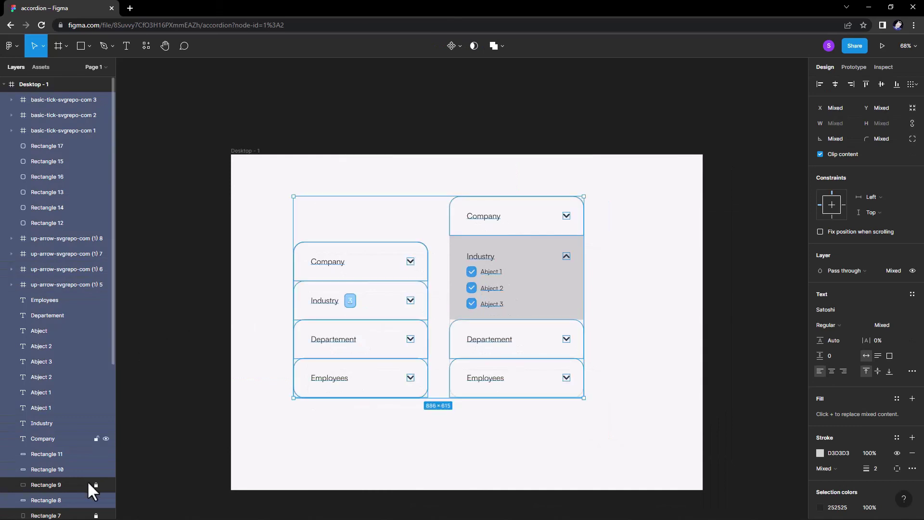
{"action": "left_click", "coordinate": [365, 462]}
{"action": "left_click_drag", "start_coordinate": [645, 442], "coordinate": [320, 205]}
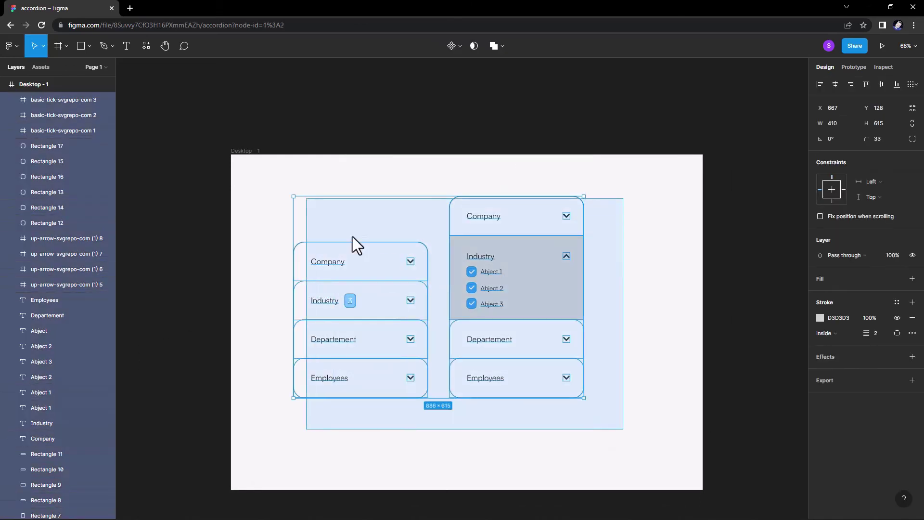
{"action": "mouse_move", "coordinate": [371, 253]}
{"action": "left_mouse_down"}
{"action": "mouse_move", "coordinate": [431, 301]}
{"action": "mouse_move", "coordinate": [434, 278]}
{"action": "mouse_move", "coordinate": [435, 303]}
{"action": "left_mouse_up"}
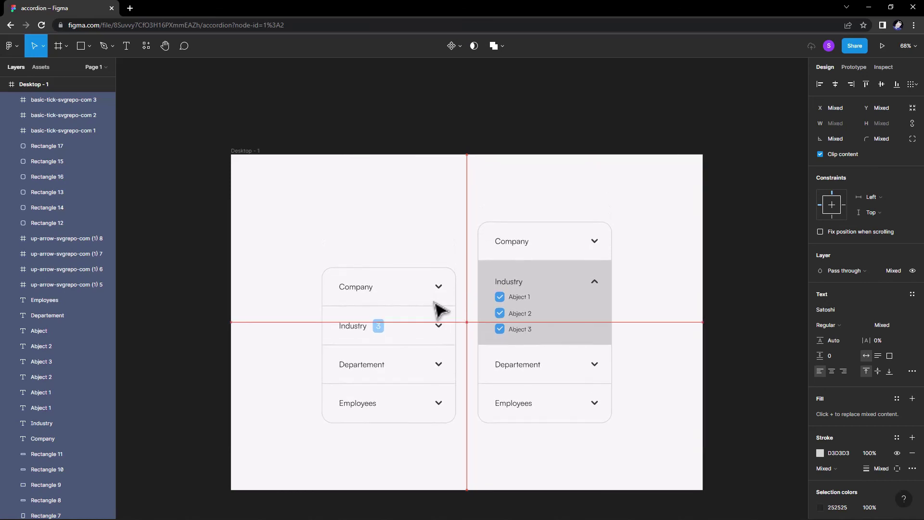
{"action": "key", "text": "Escape"}
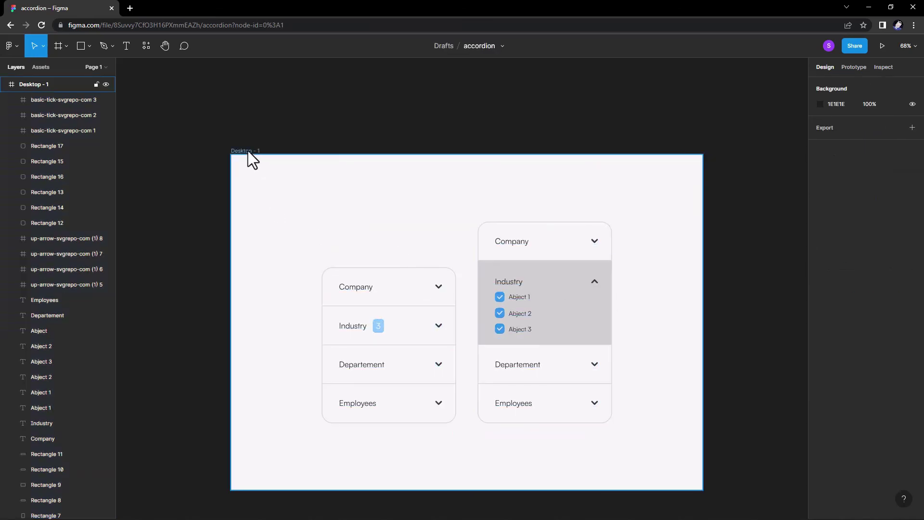
Present the Desktop - 1 frame full-screen with Ctrl+Alt+Enter
{"action": "key", "text": "ctrl+alt+Return"}
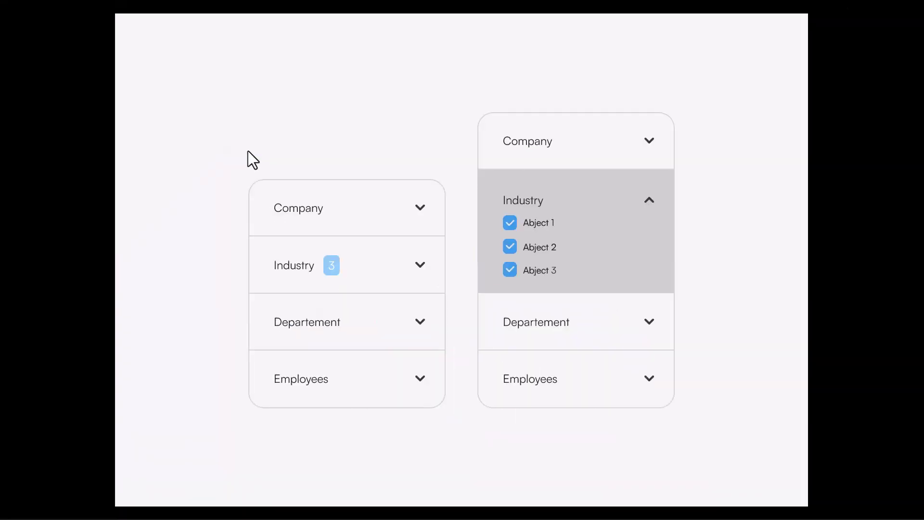